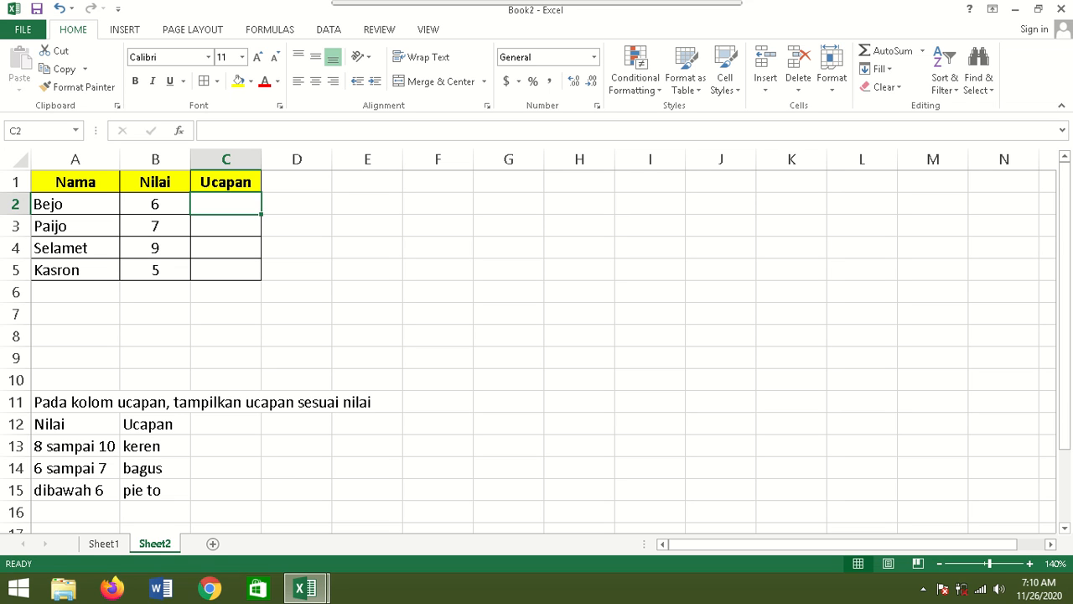
Examine the empty Ucapan cells C2:C5 and the score criteria with their matching greetings in A12:B15.
key("Right")
key("Right")
key("Right")
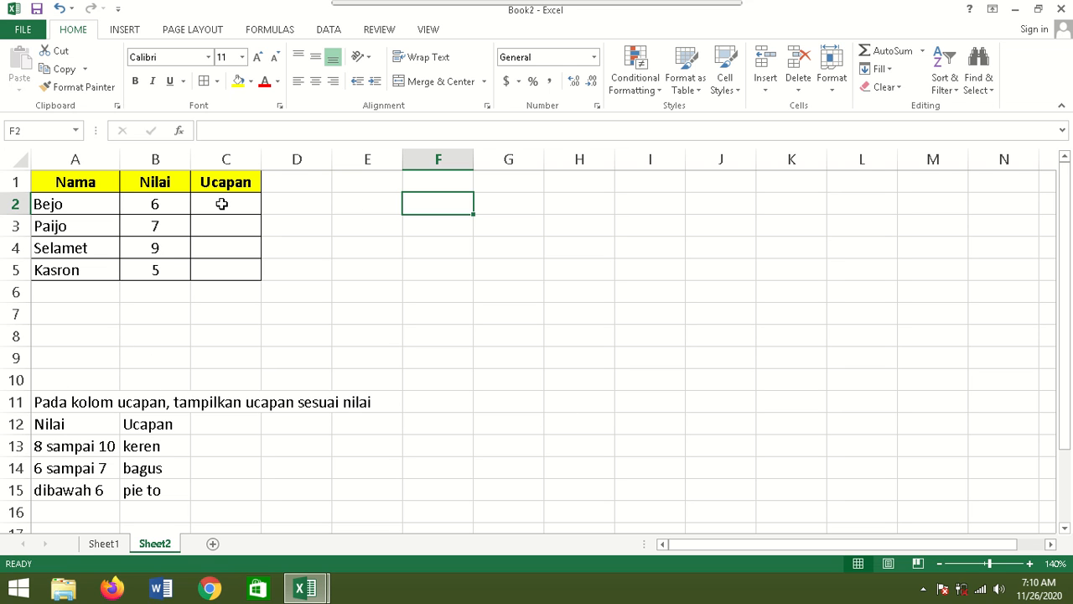
left_click_drag(222, 204, 223, 273)
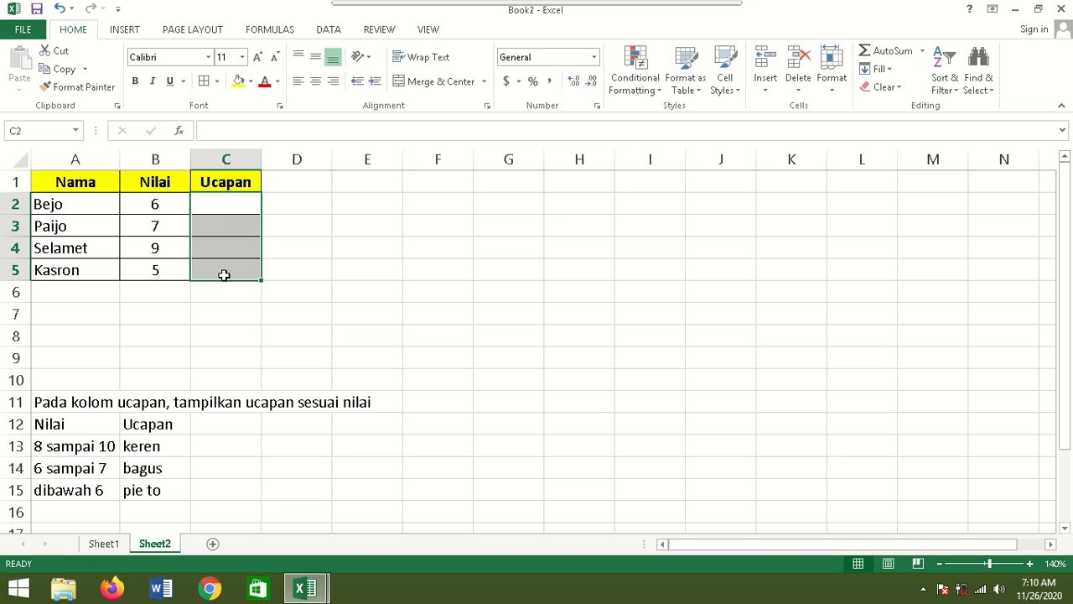
left_click(222, 204)
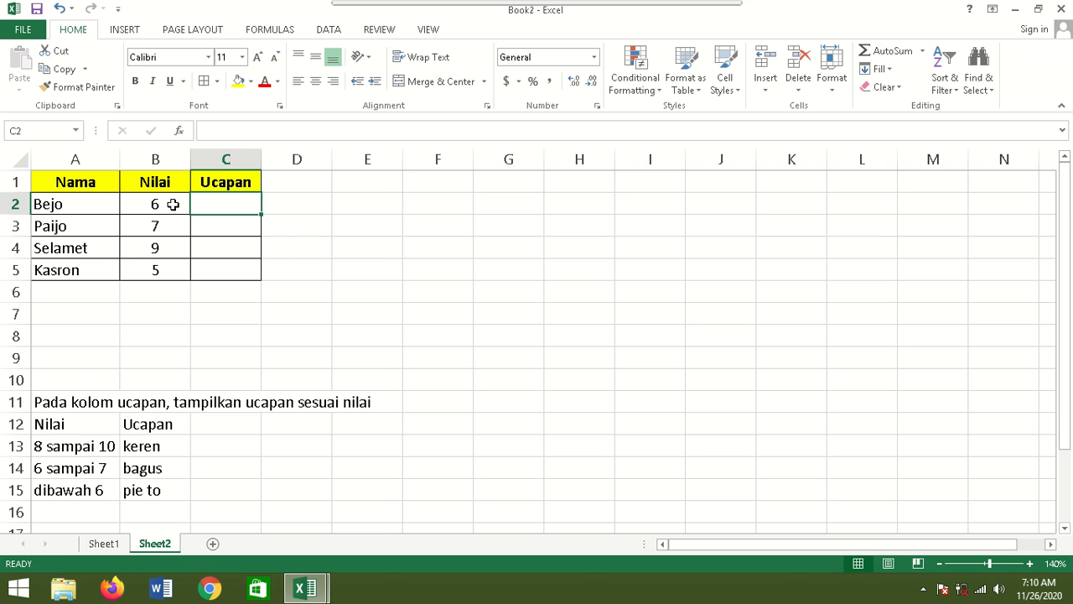
left_click_drag(50, 424, 128, 503)
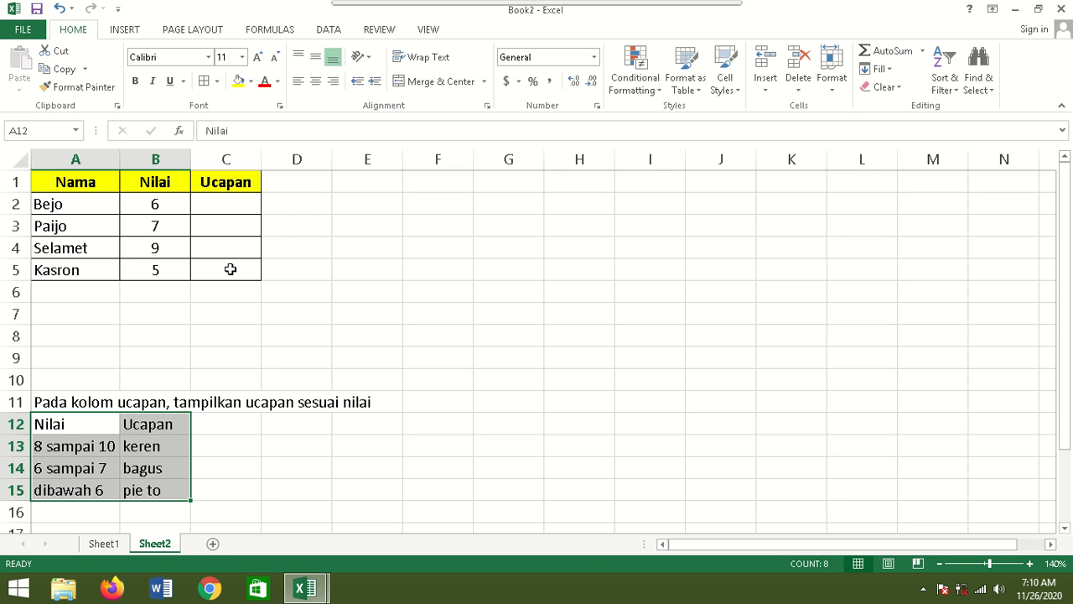
left_click(153, 491)
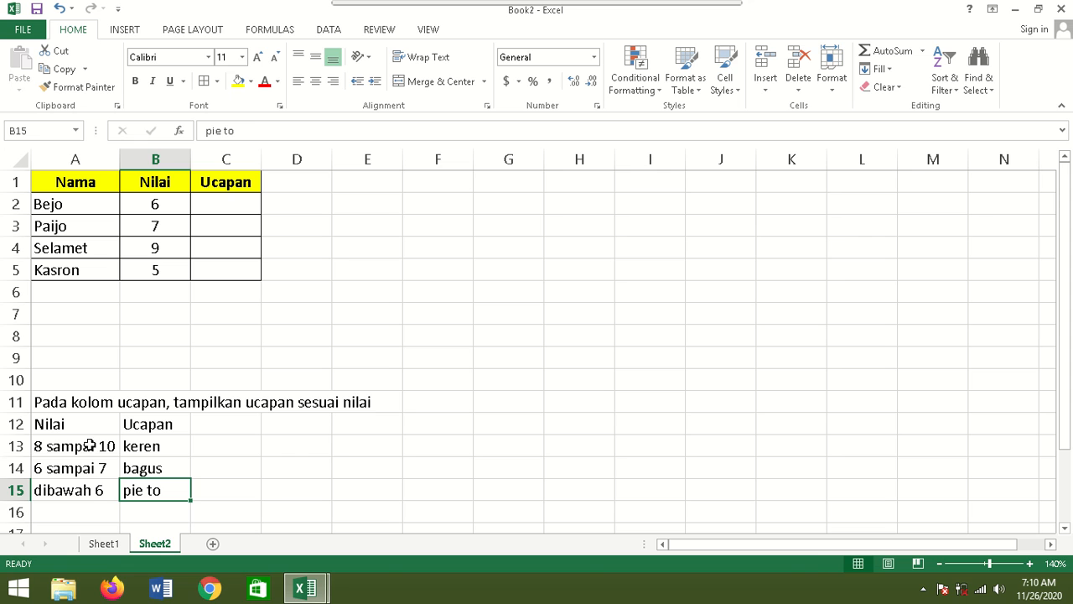
left_click_drag(86, 445, 90, 500)
left_click(96, 446)
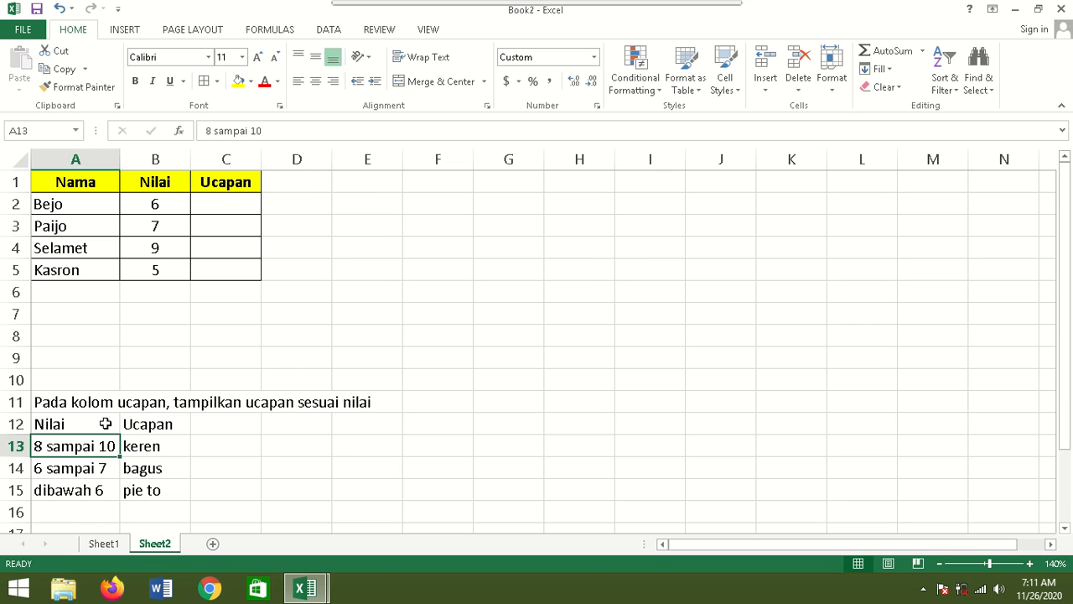
left_click(199, 203)
double_click(199, 203)
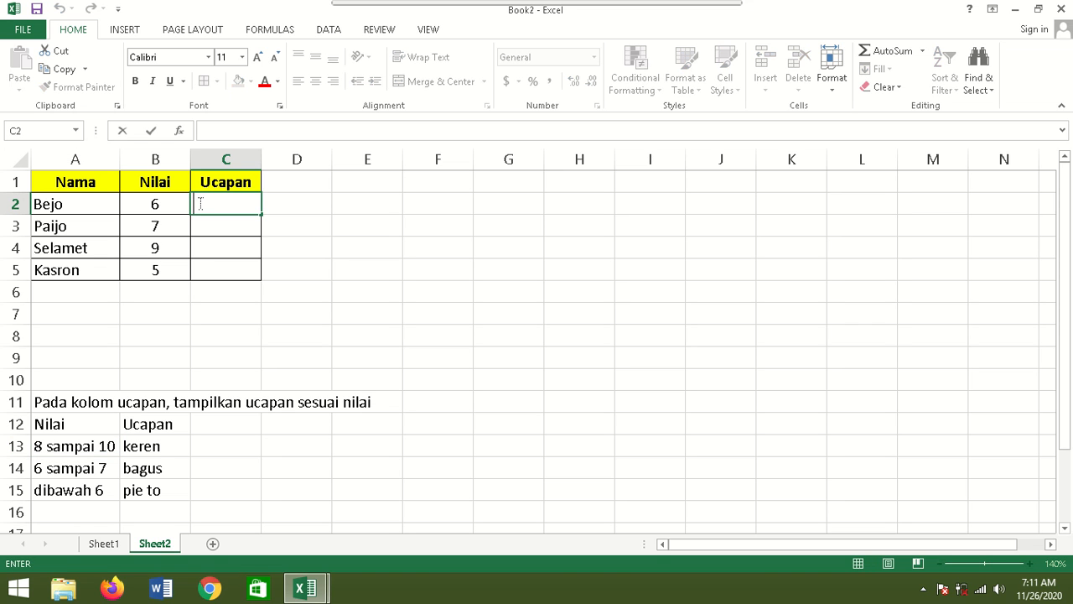
type("=IF")
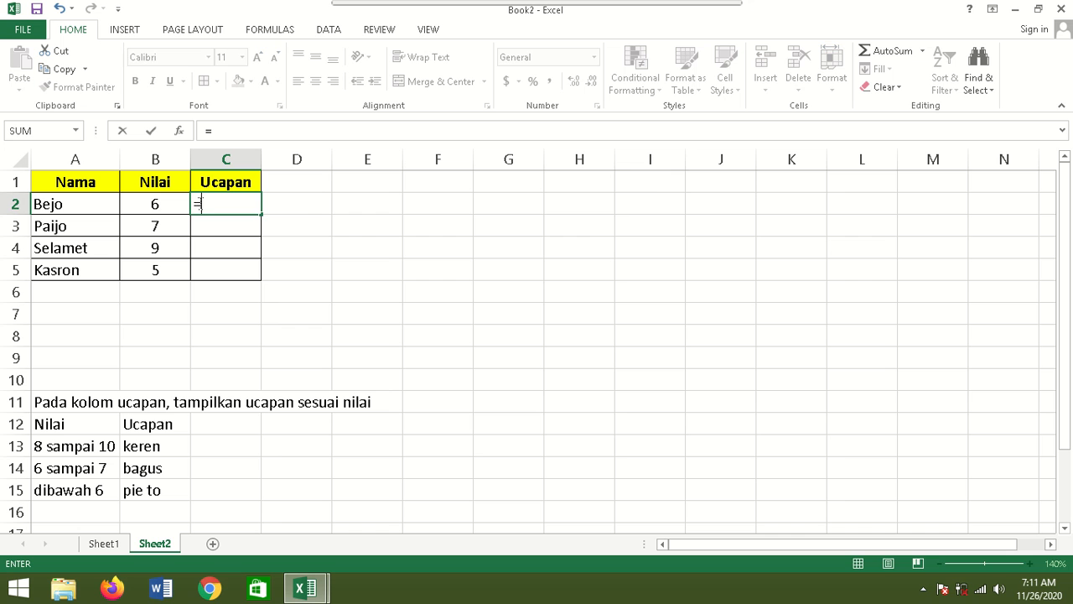
key("BackSpace")
key("BackSpace")
key("BackSpace")
key("Return")
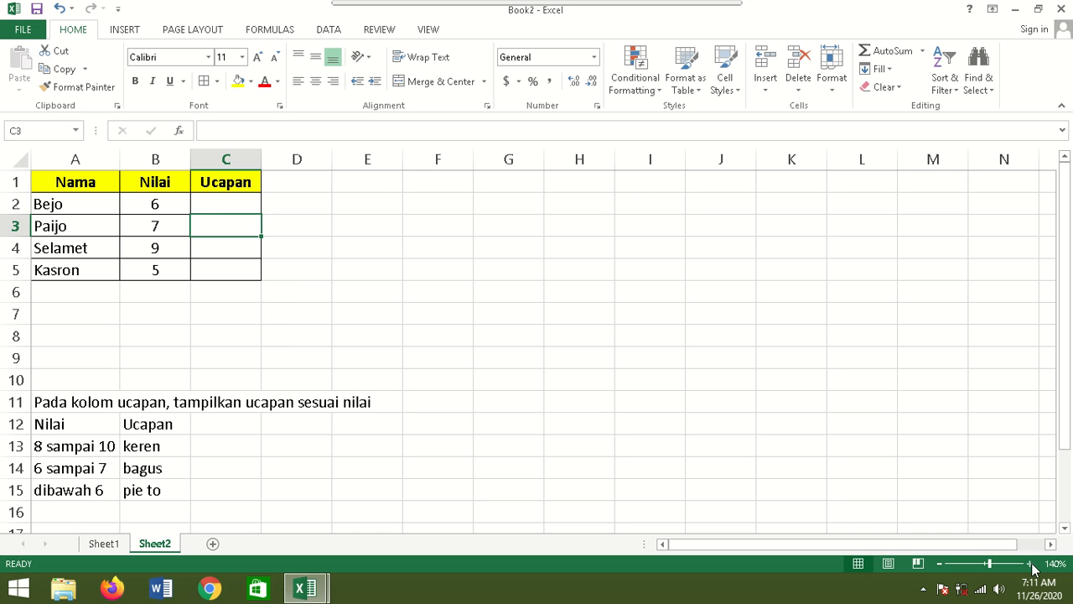
Enter the formula =IF(B2>=8,"Keren",0) in cell C2 of the Ucapan column.
left_click(1030, 563)
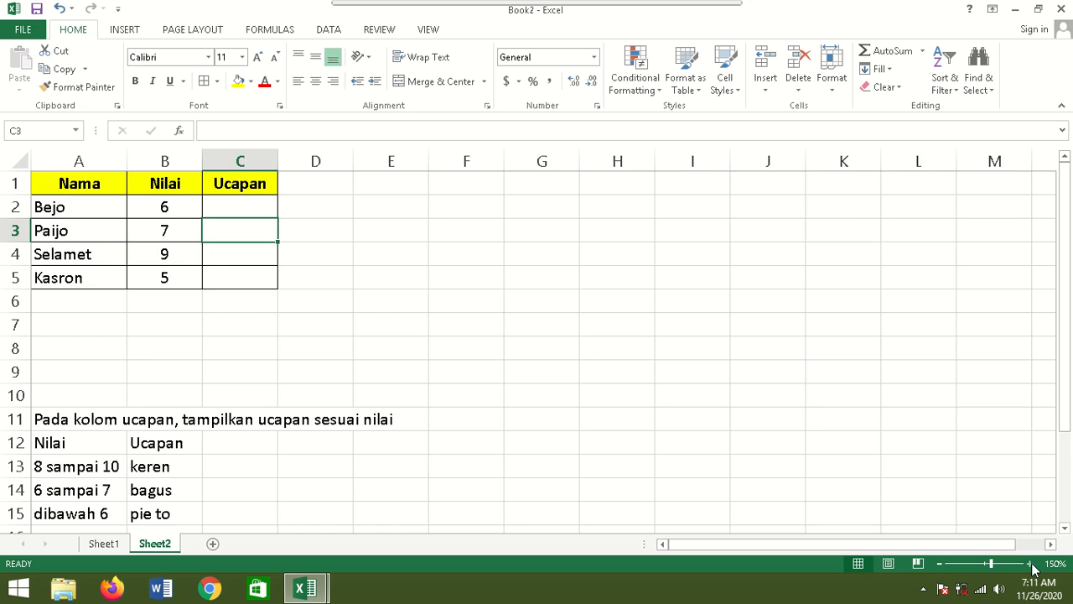
left_click(241, 210)
type("=IF")
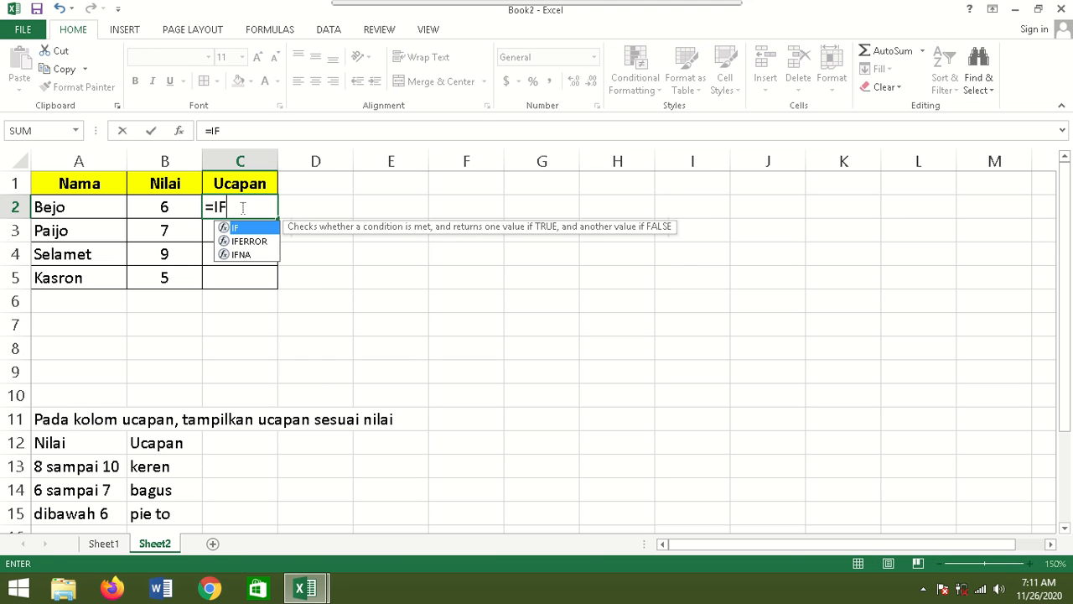
type("(")
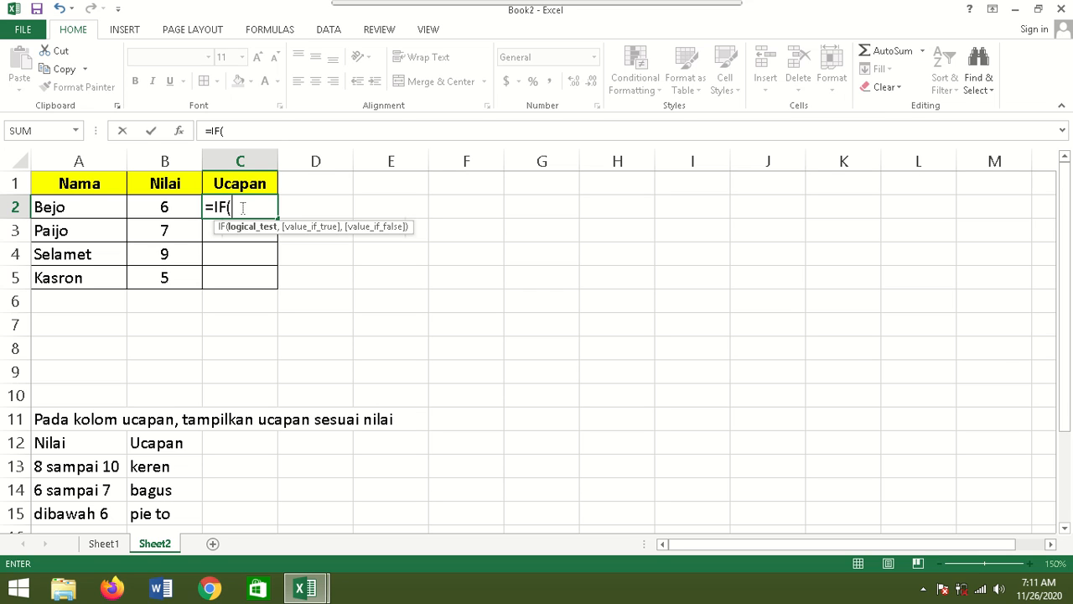
left_click(164, 209)
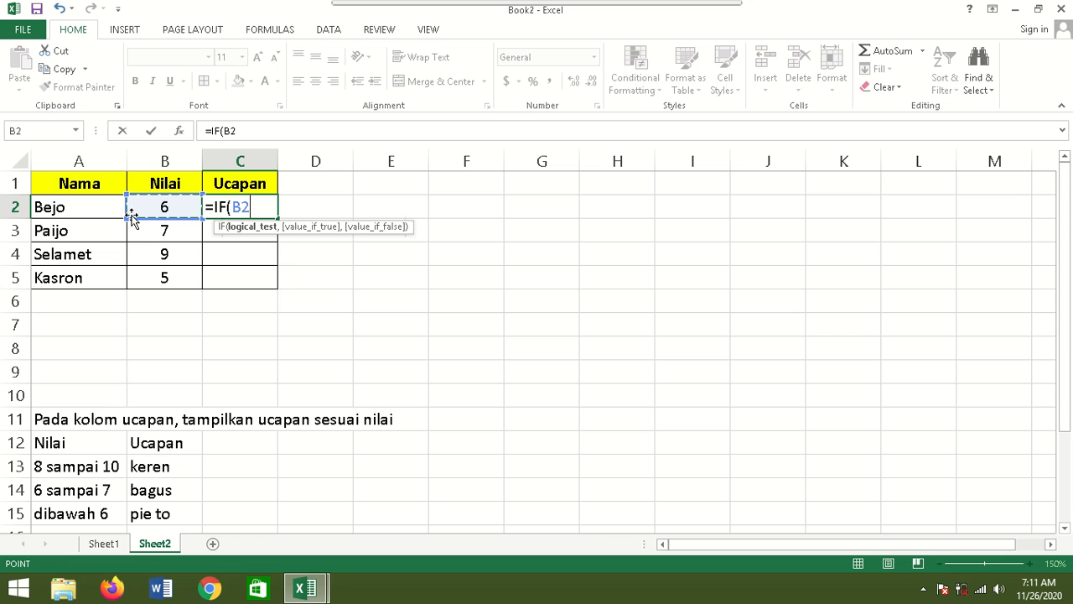
type(">=")
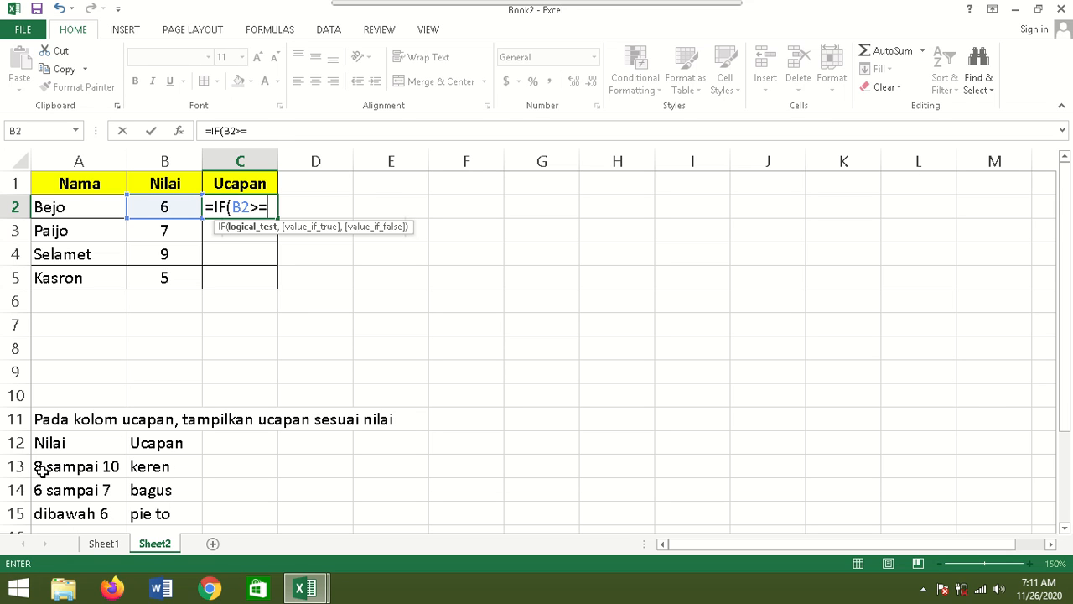
type("8,")
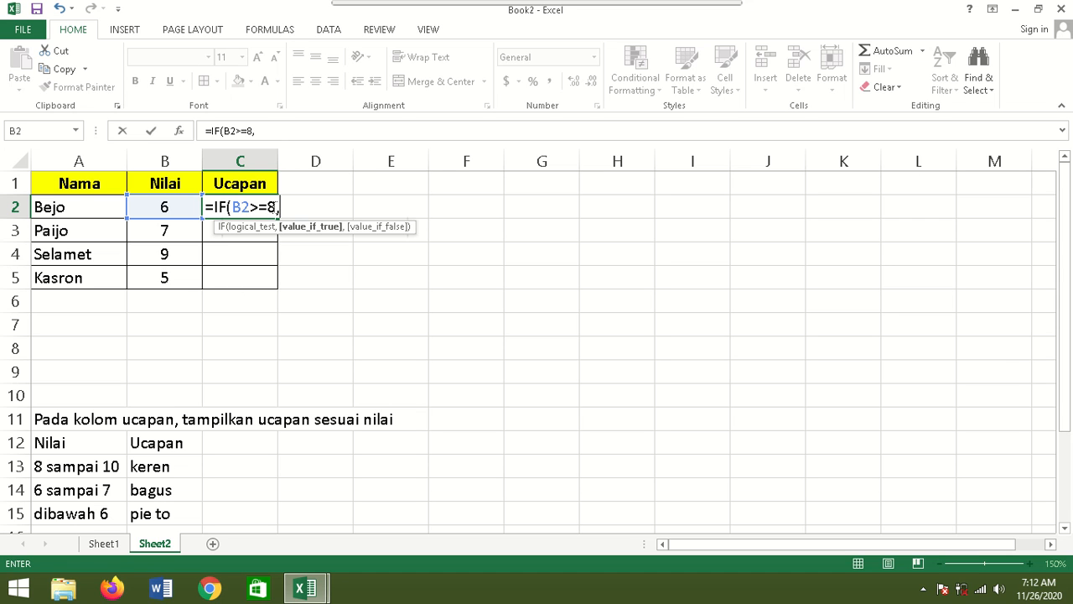
type("\"Keren\"")
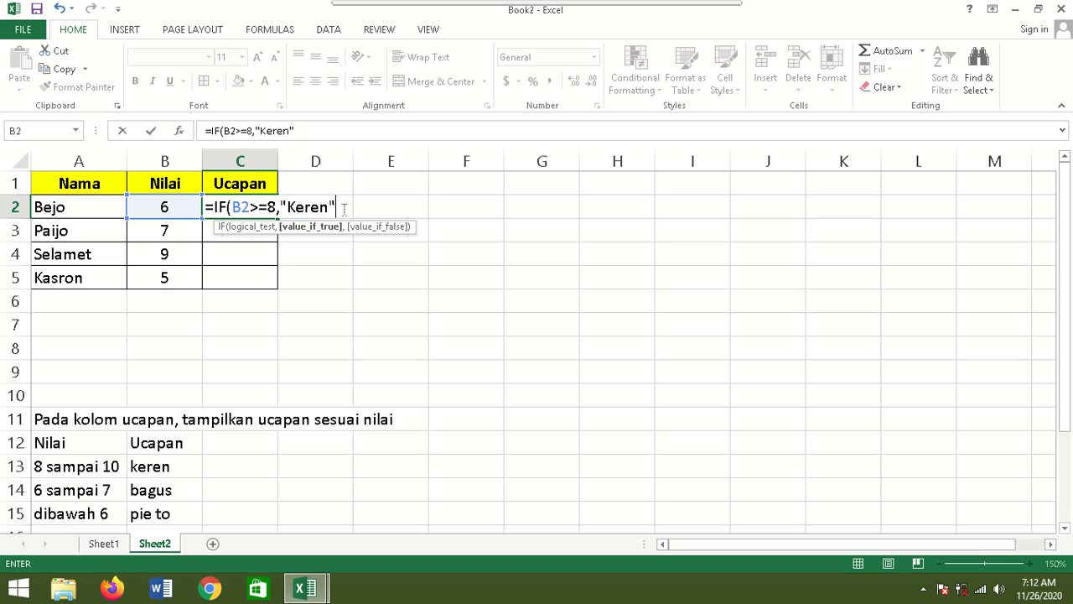
type(",")
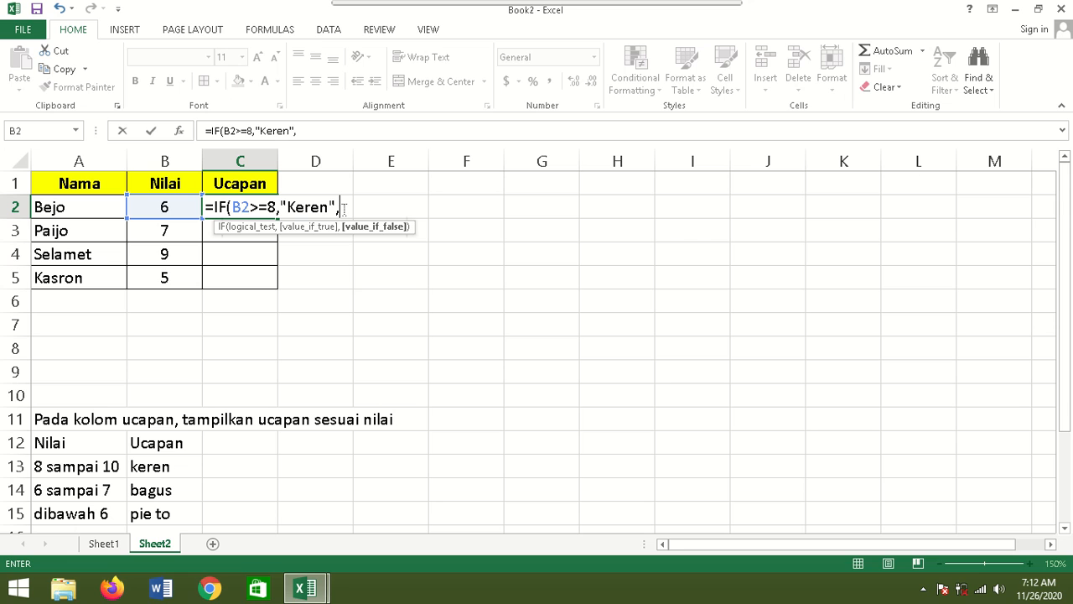
type("0)")
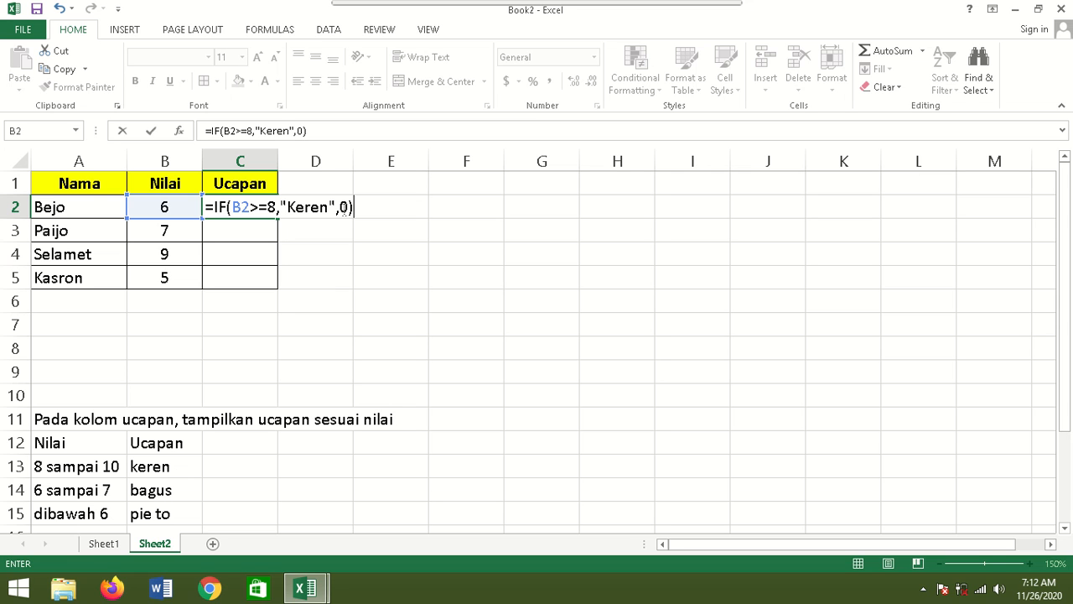
key("Return")
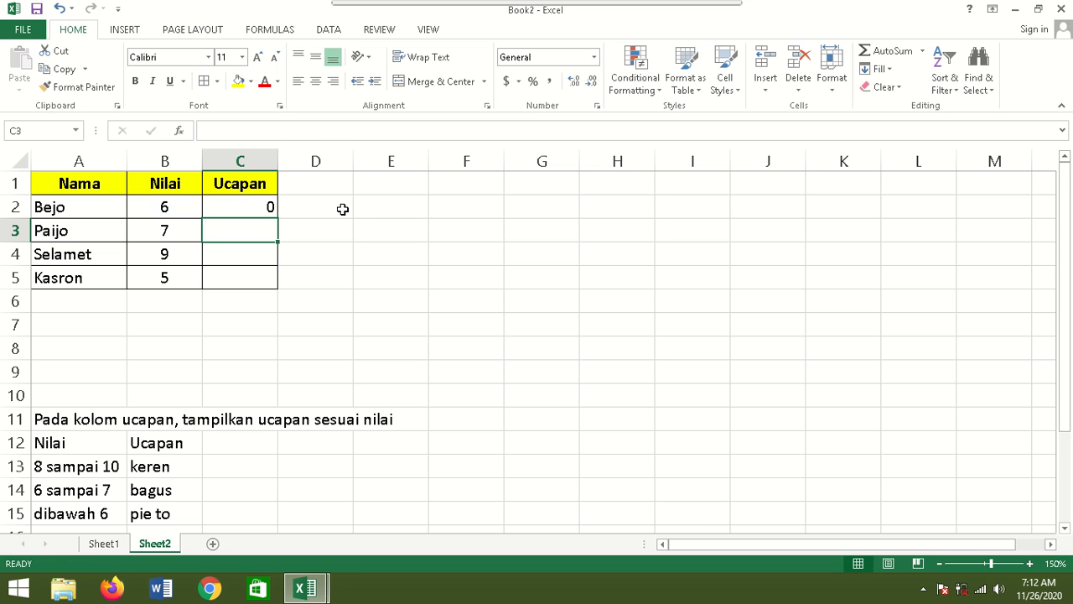
Fill the C2 formula down the Ucapan column through C5.
left_click(243, 208)
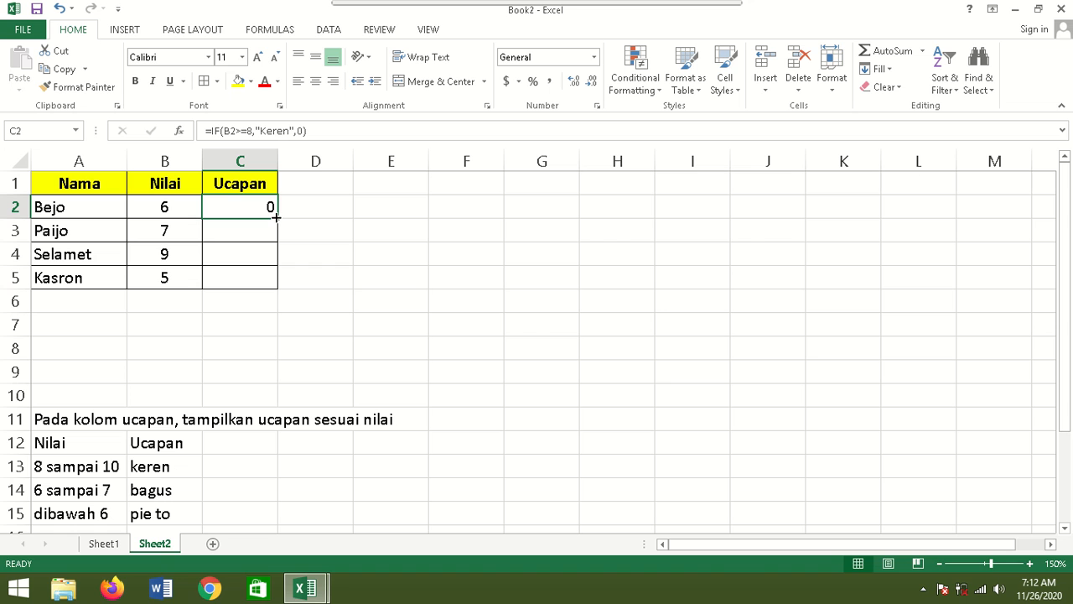
left_click_drag(276, 216, 277, 289)
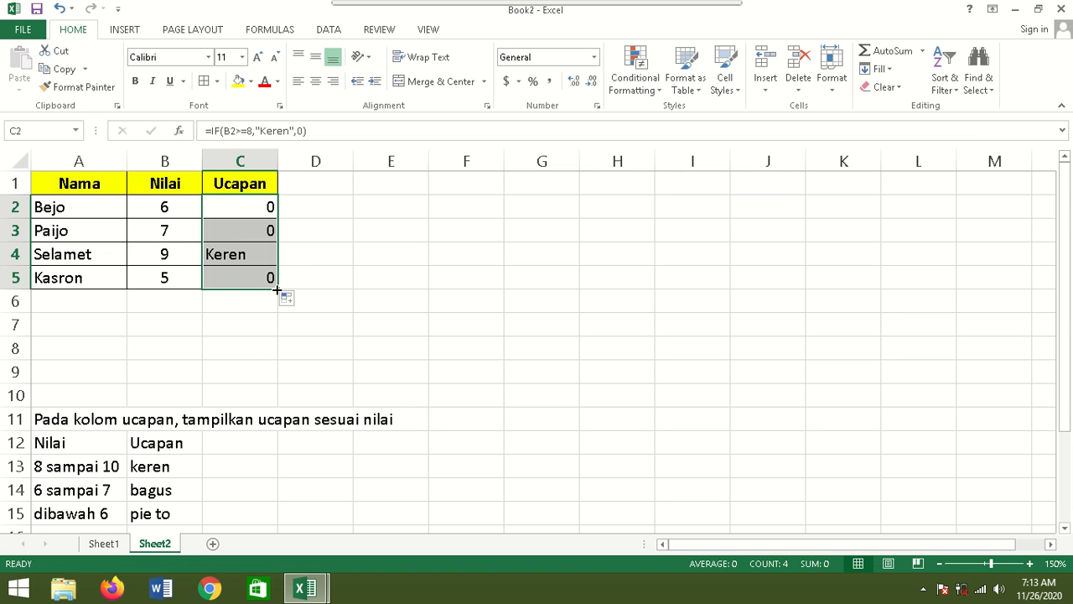
left_click(305, 251)
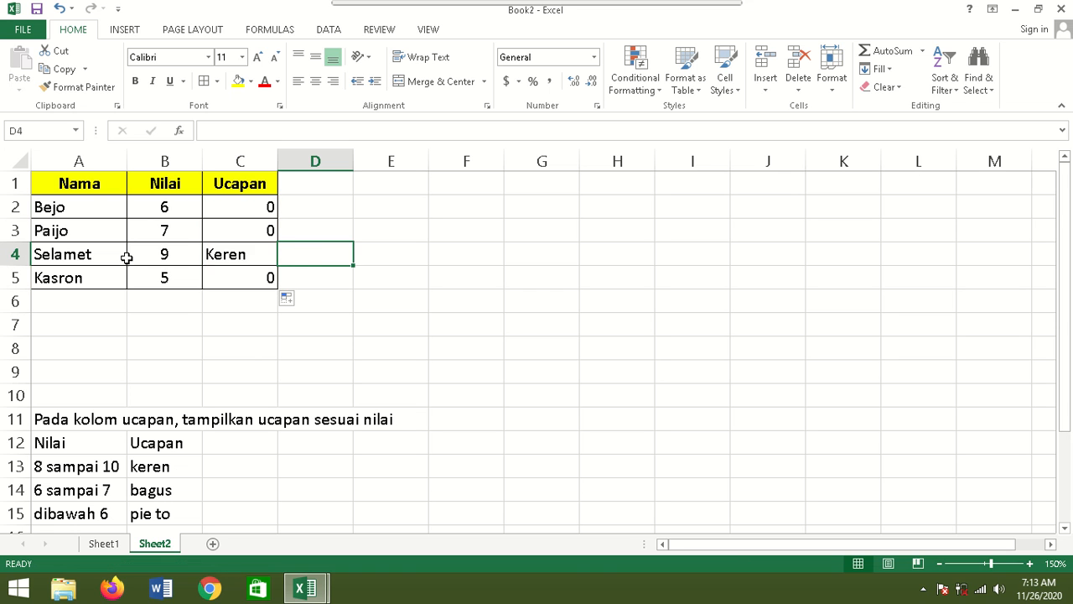
Check the filled results in C2:C5 against the scores and review the remaining criteria in A14:B15.
left_click(46, 258)
left_click(230, 255)
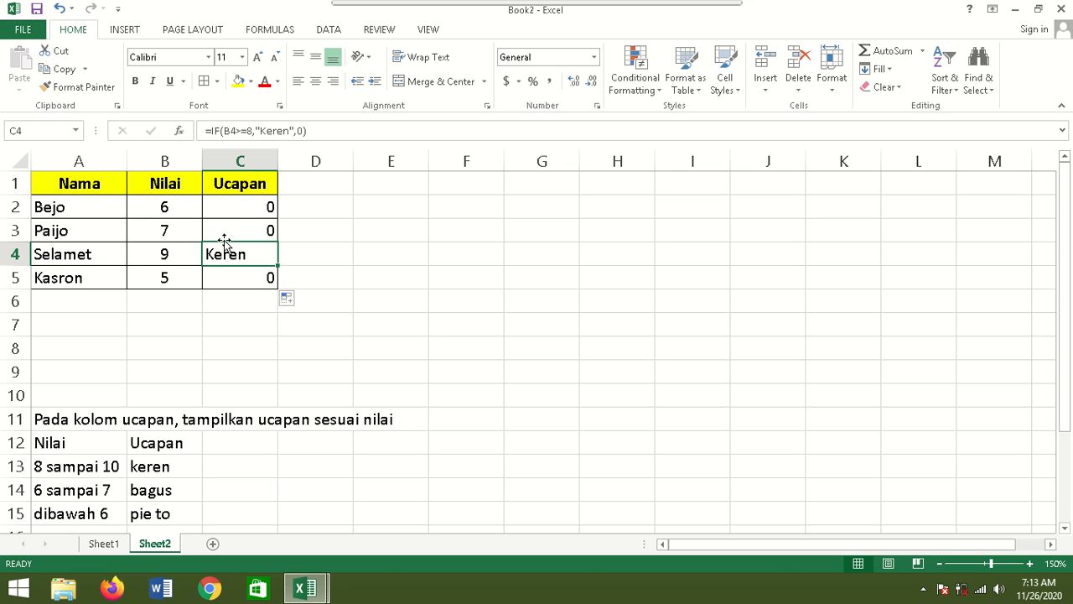
left_click_drag(244, 212, 244, 278)
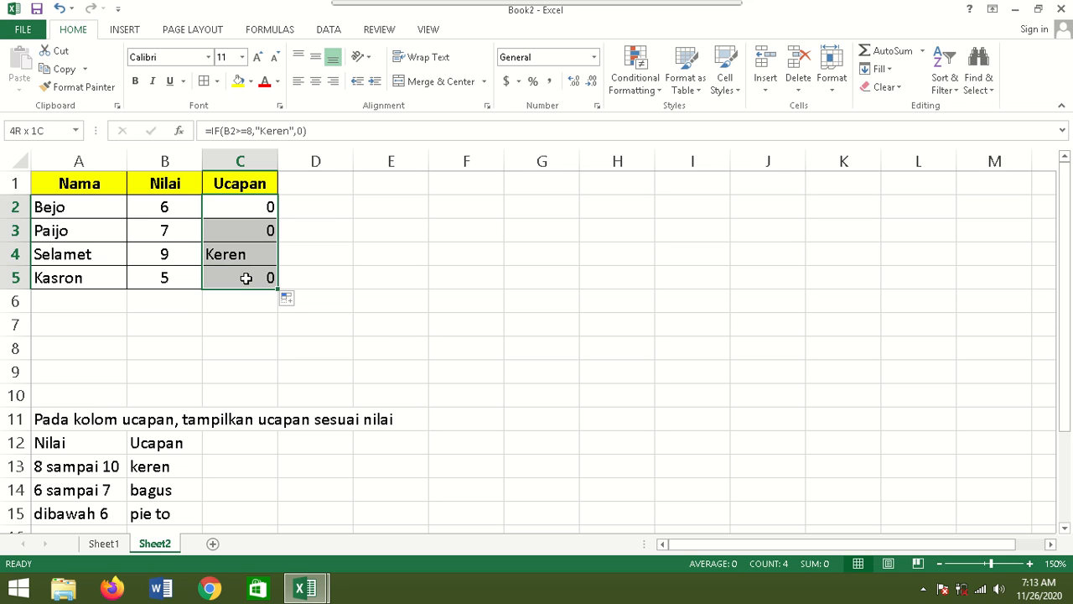
left_click(331, 206)
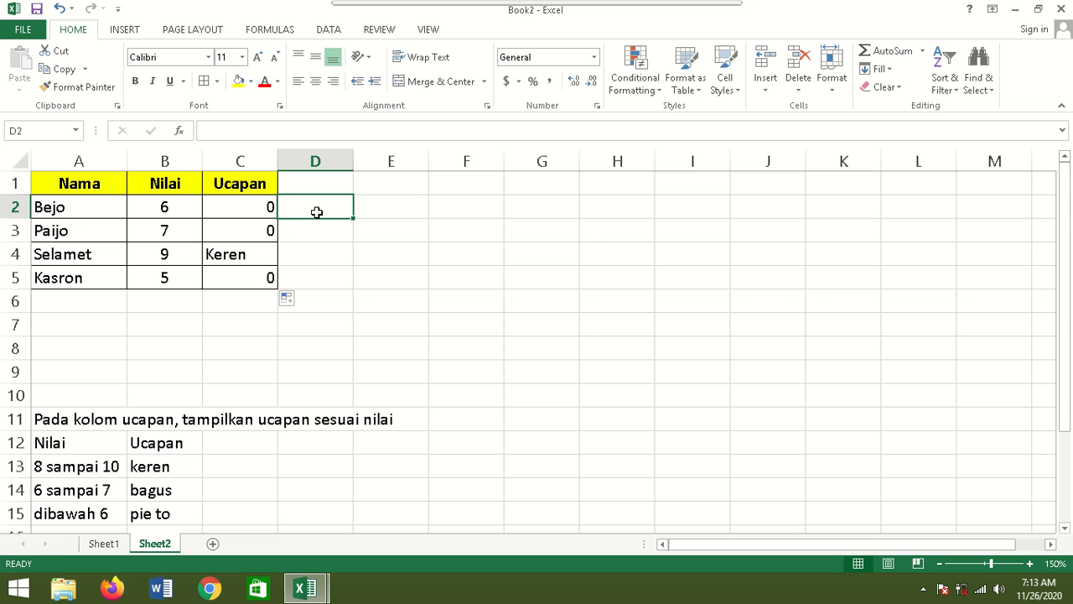
left_click_drag(59, 488, 148, 491)
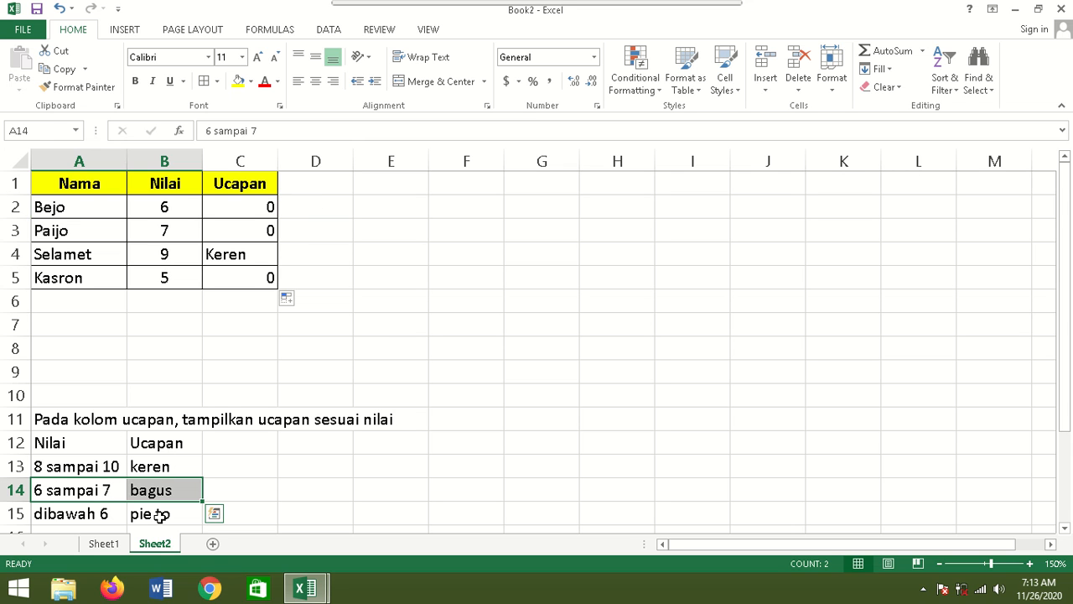
left_click(159, 516, "shift")
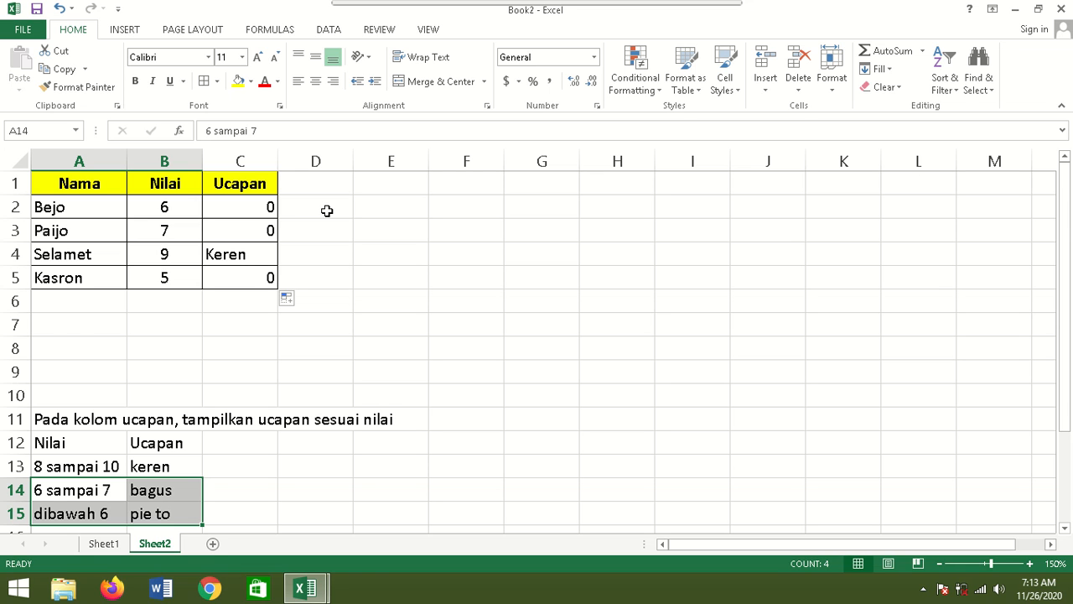
Enter the formula =IF(B2>=6,"Bagus","Pie to...!") in cell D2, beside the Ucapan column.
left_click(327, 210)
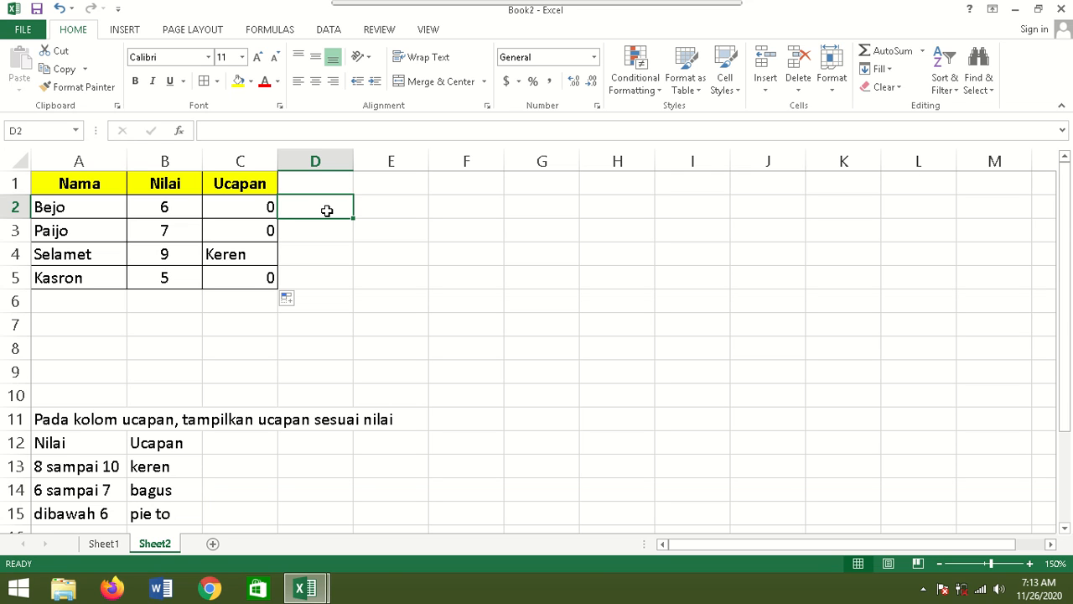
type("=")
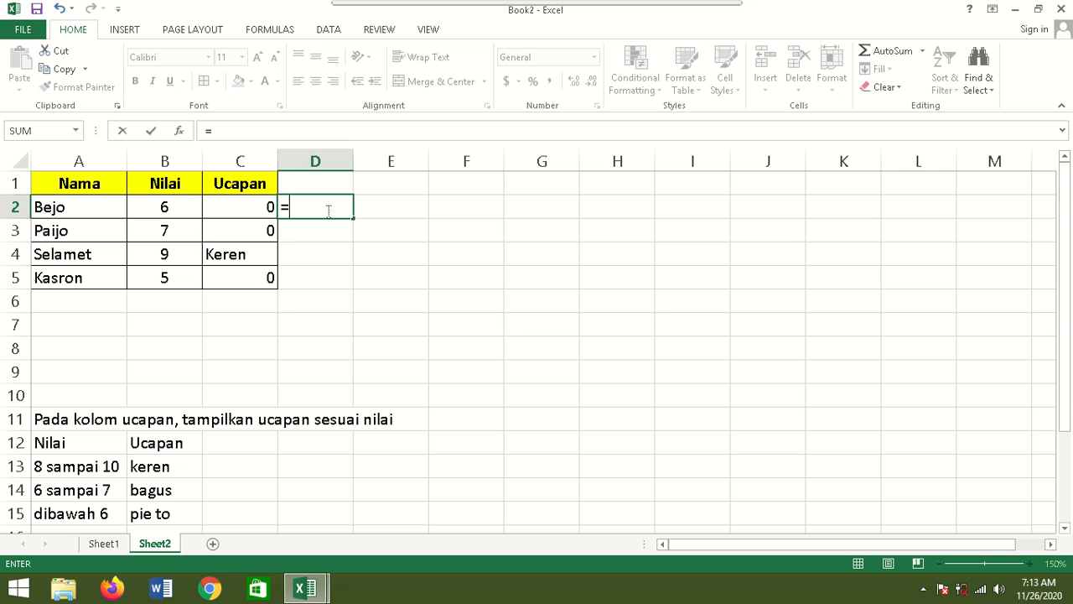
type("I")
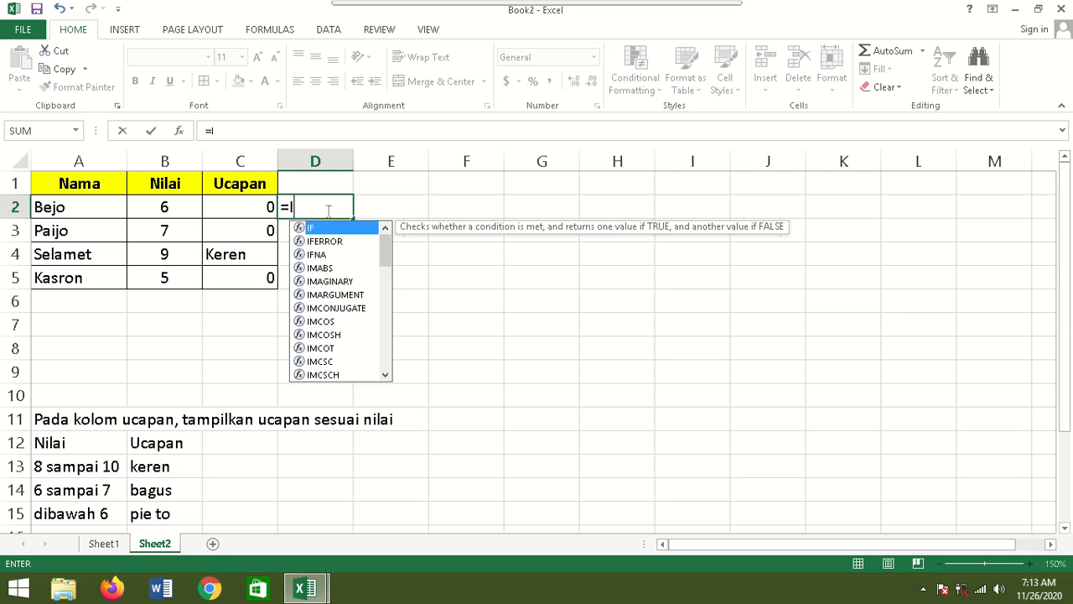
type("F(")
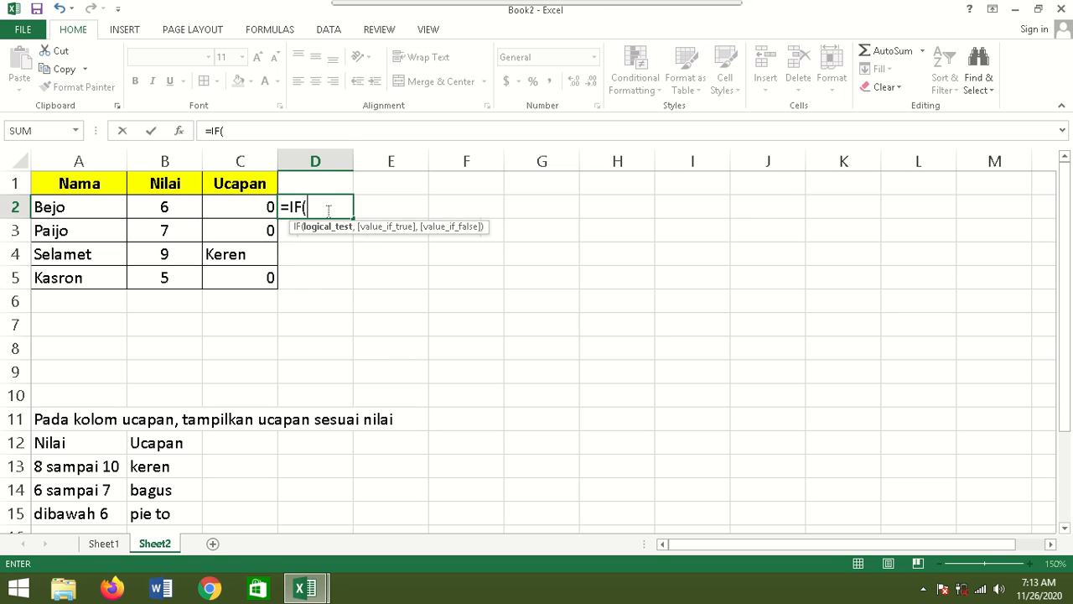
left_click(181, 205)
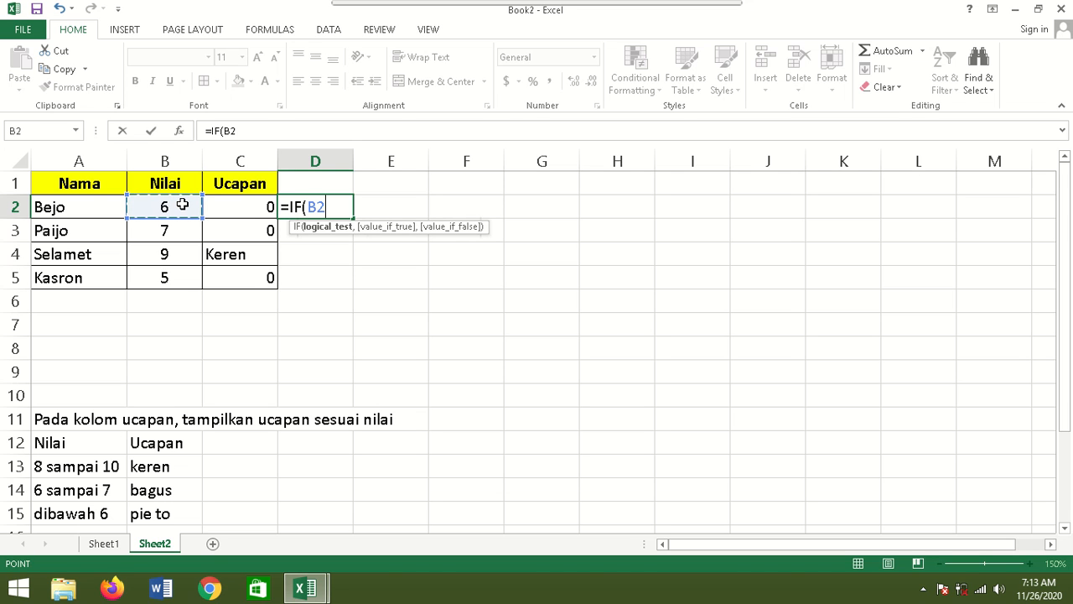
type(">=6")
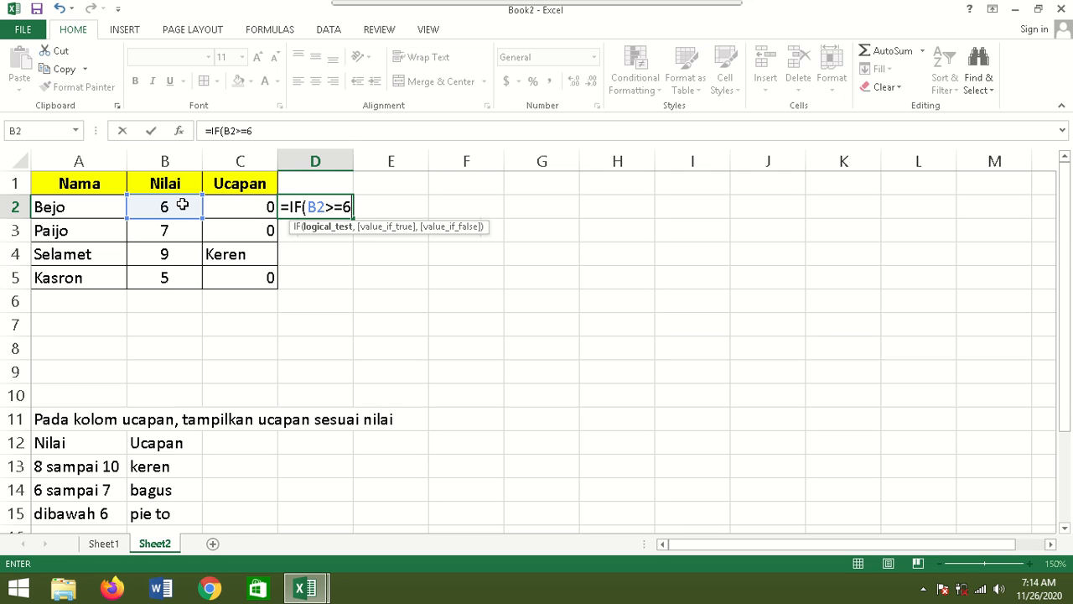
type(",\"Bag")
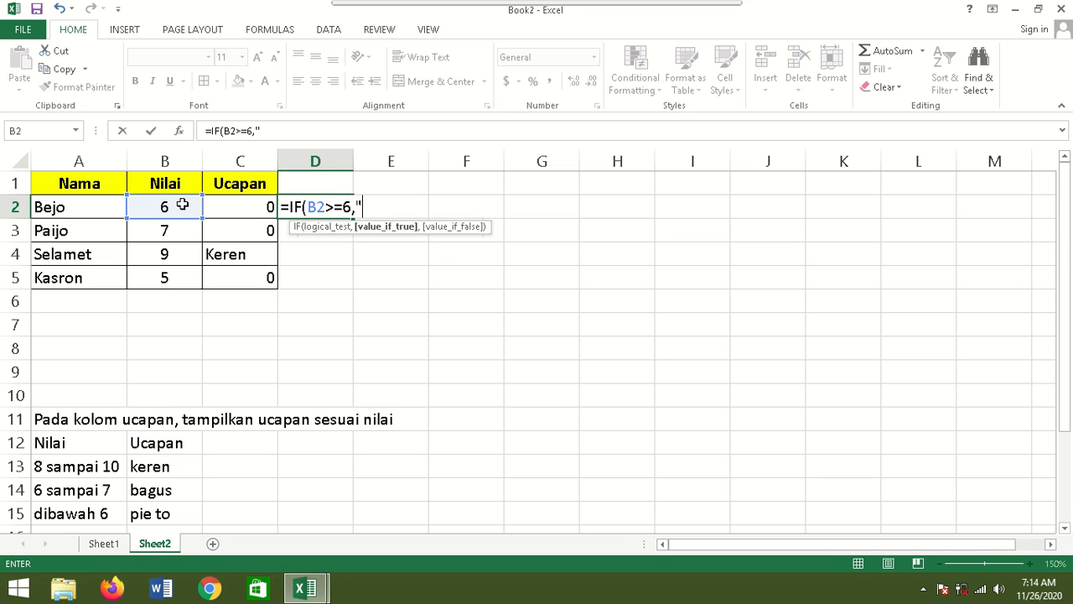
type("us\"")
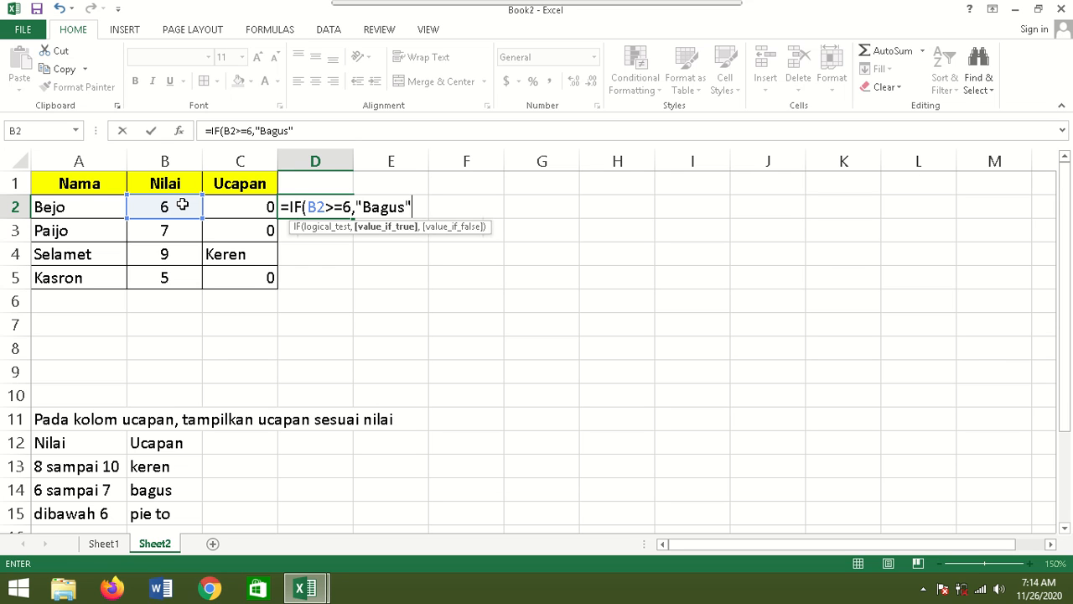
type(",")
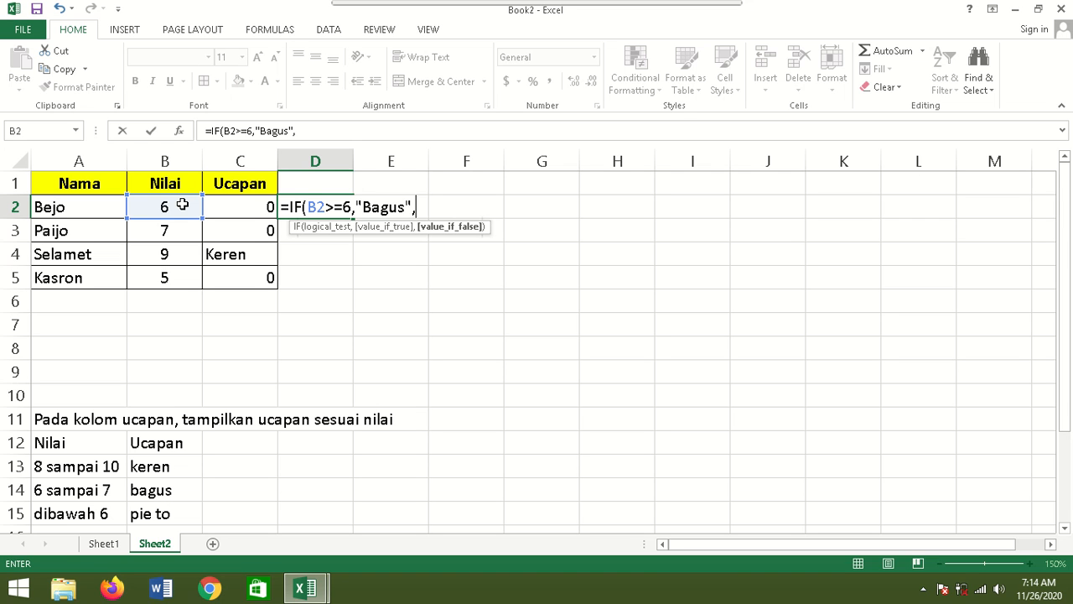
type("\"Pie To")
key("BackSpace")
key("BackSpace")
type("to...!\"")
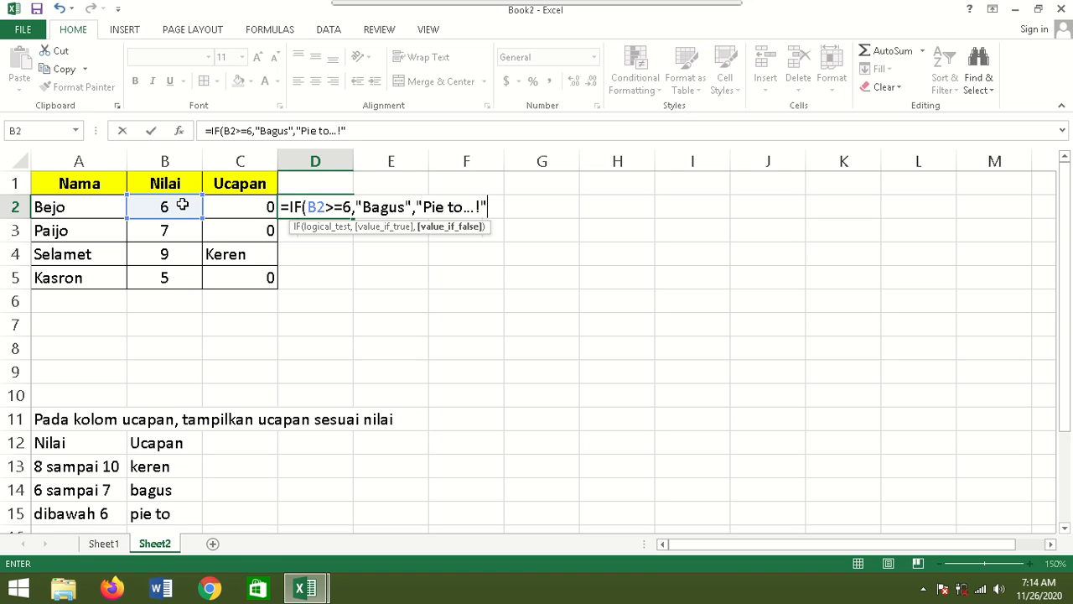
type(")")
key("Return")
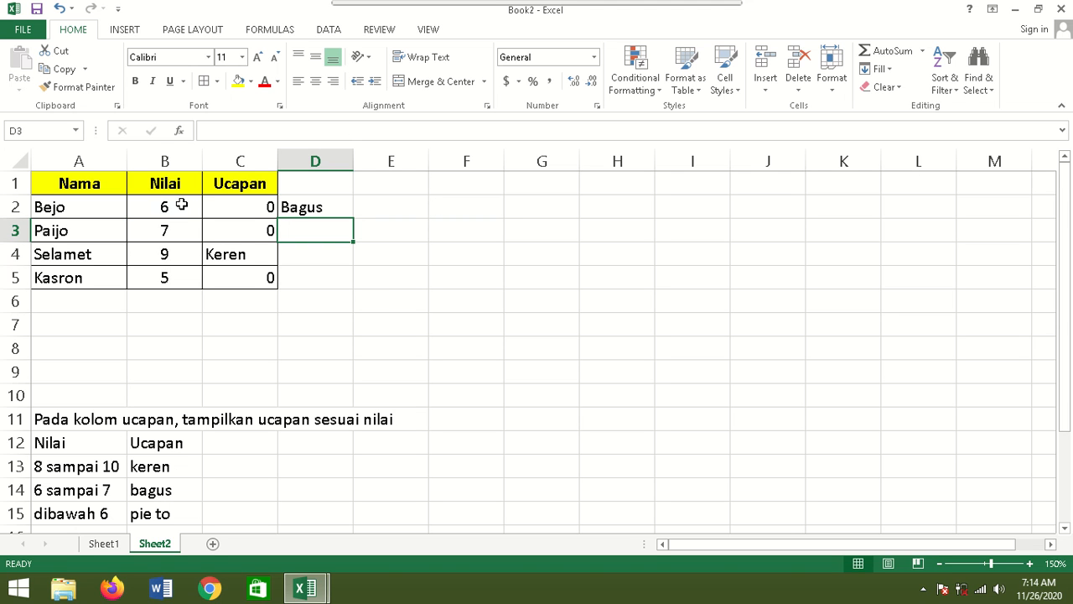
Fill the D2 formula down through D5 and check each result against the person's score.
left_click(338, 209)
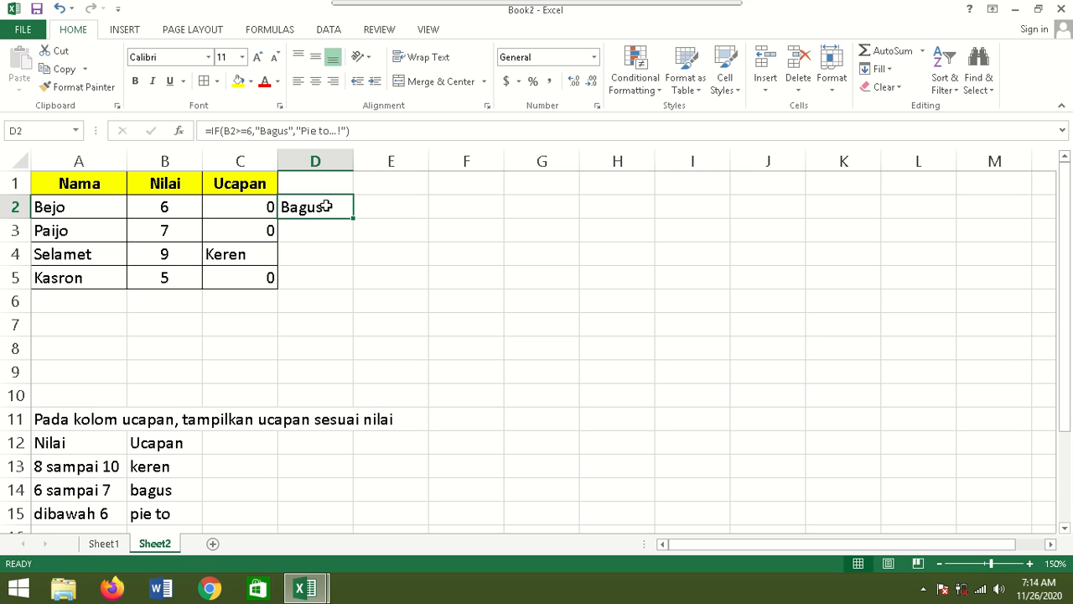
left_click_drag(353, 218, 345, 286)
left_click(90, 233)
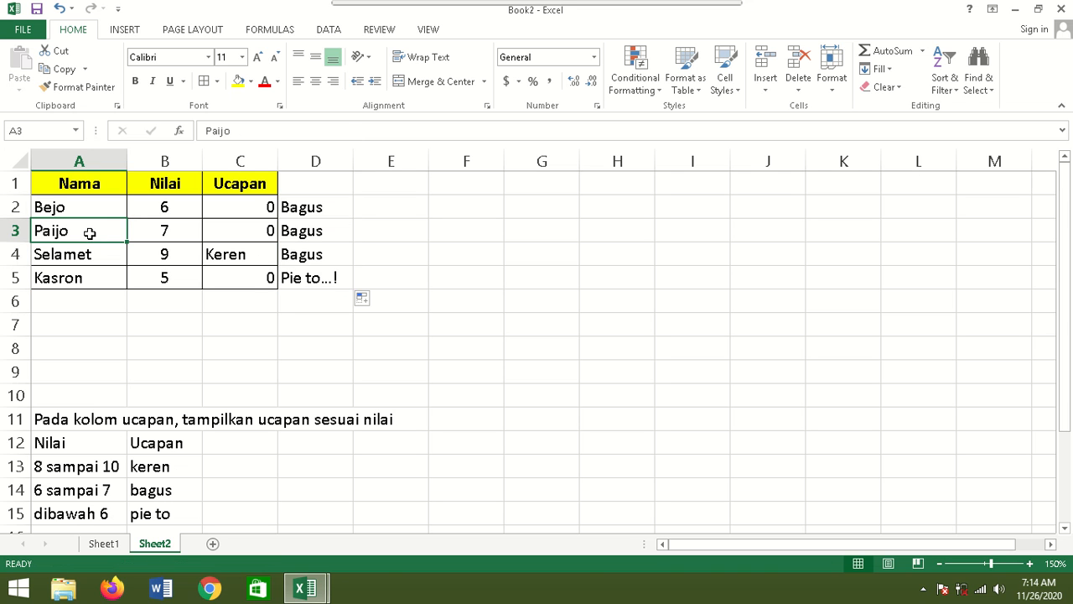
left_click(310, 234)
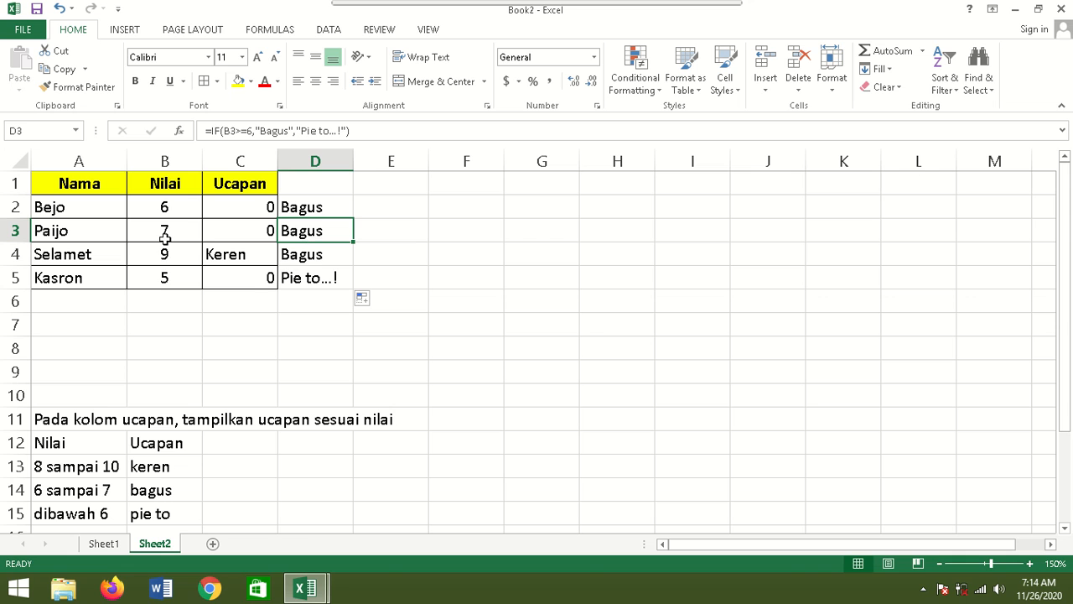
left_click(102, 246)
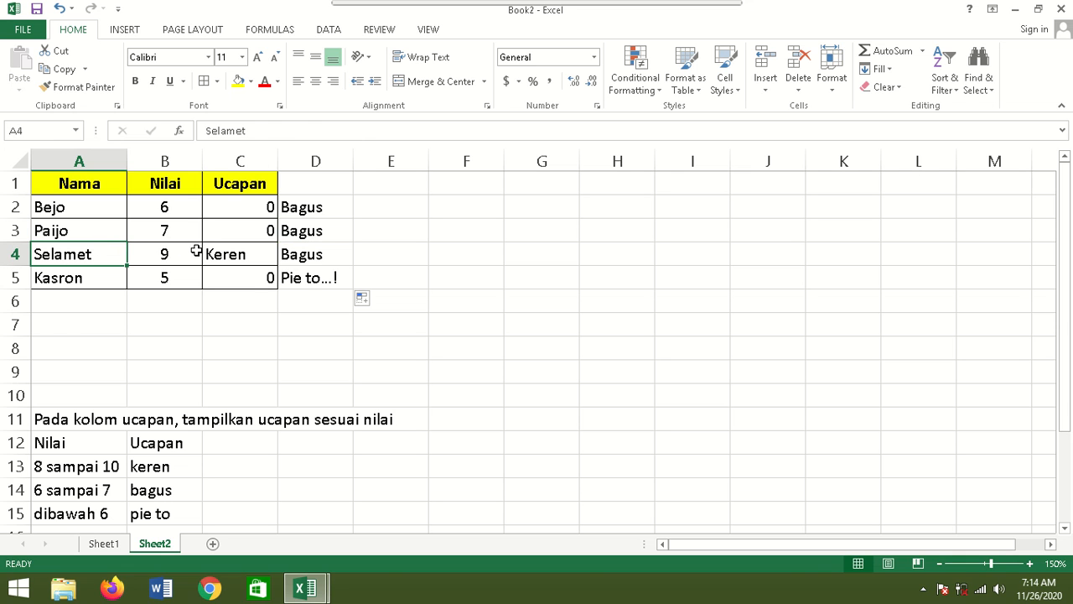
left_click(328, 255)
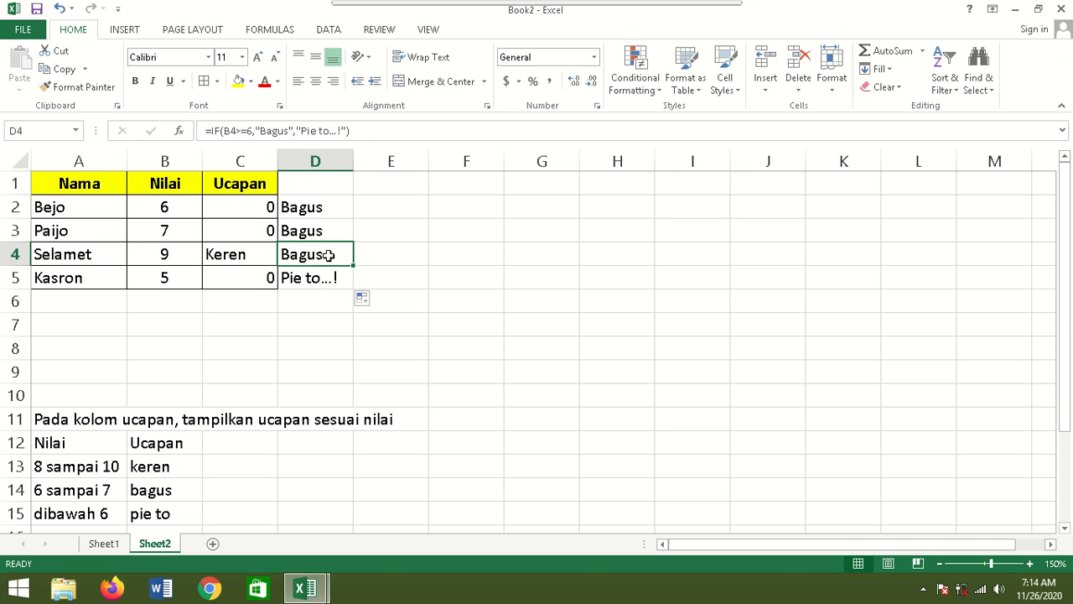
left_click(59, 277)
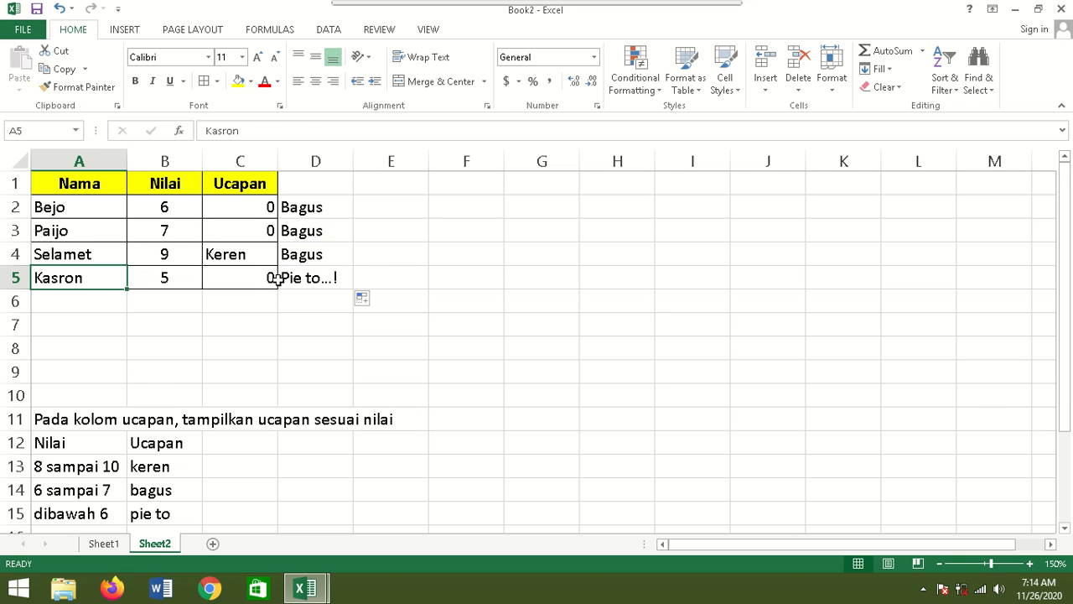
left_click(318, 279)
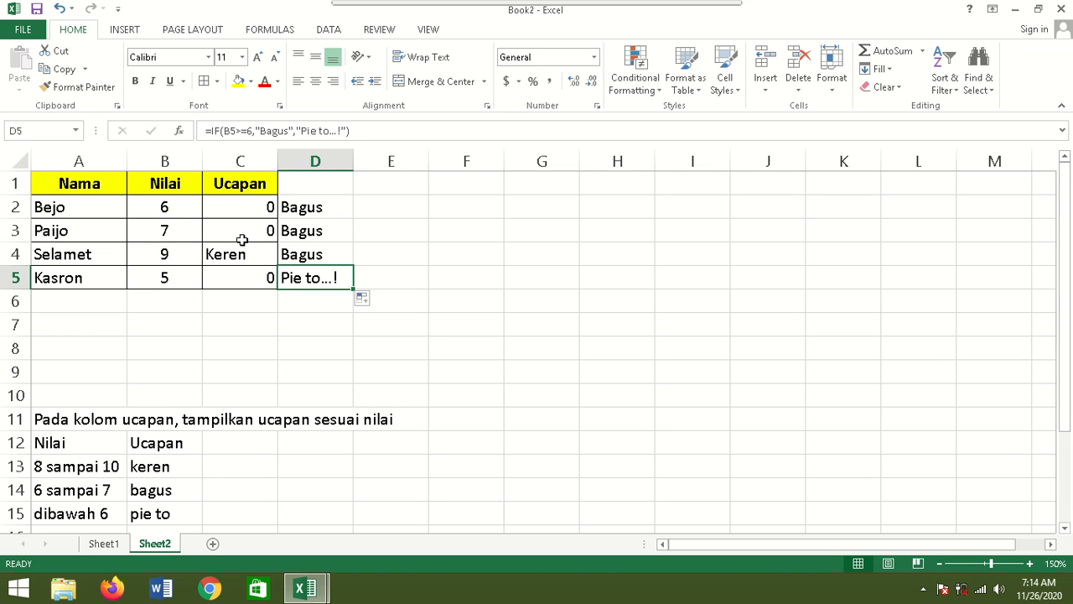
Examine the formulas in D2 and C2, focusing on the value-if-false argument 0 in C2.
left_click(303, 208)
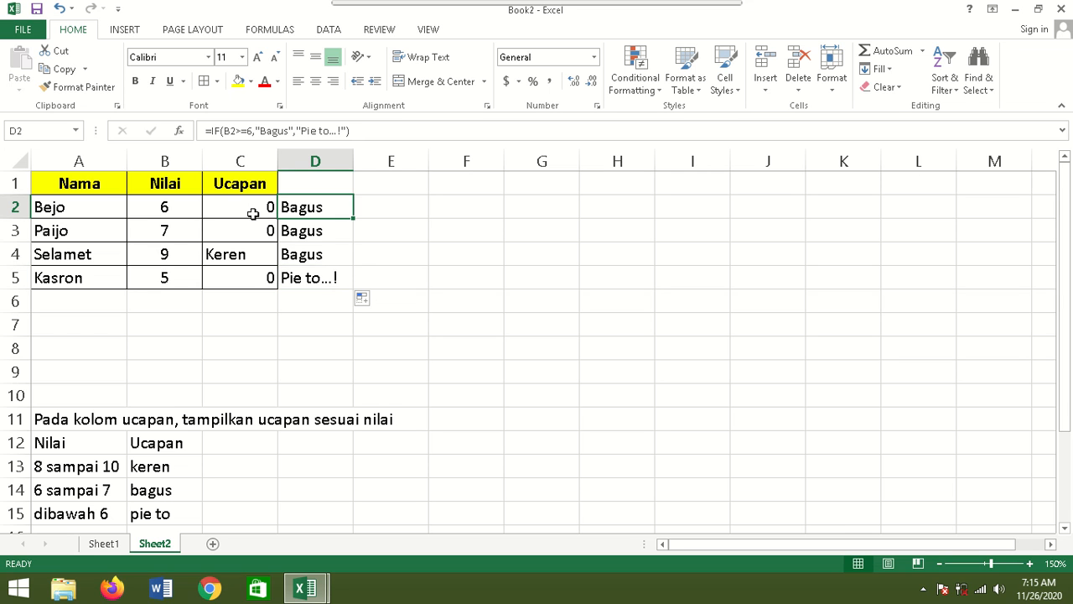
double_click(263, 208)
double_click(345, 206)
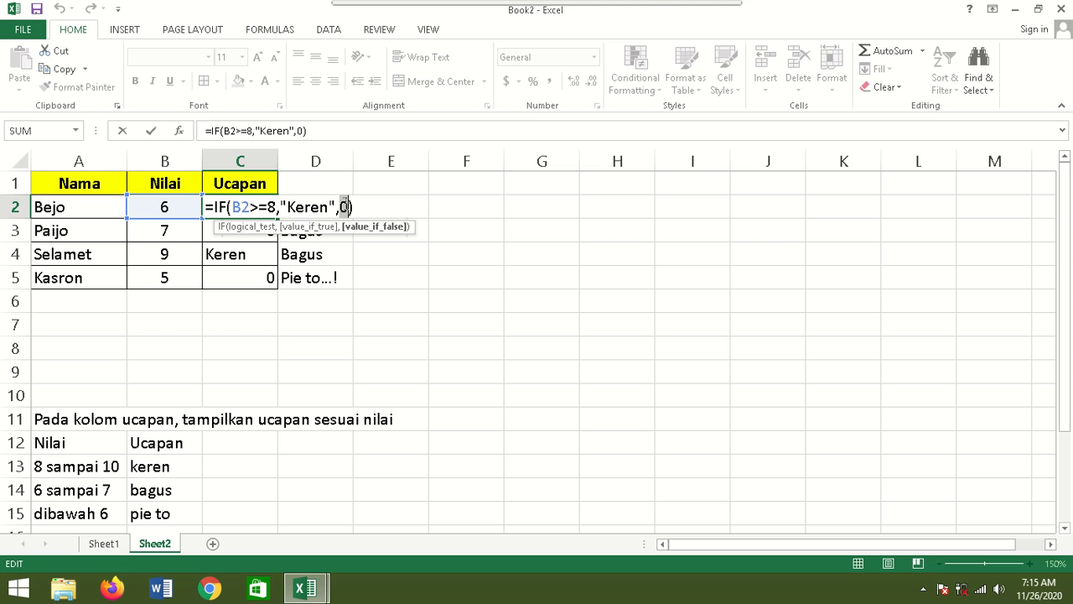
key("Return")
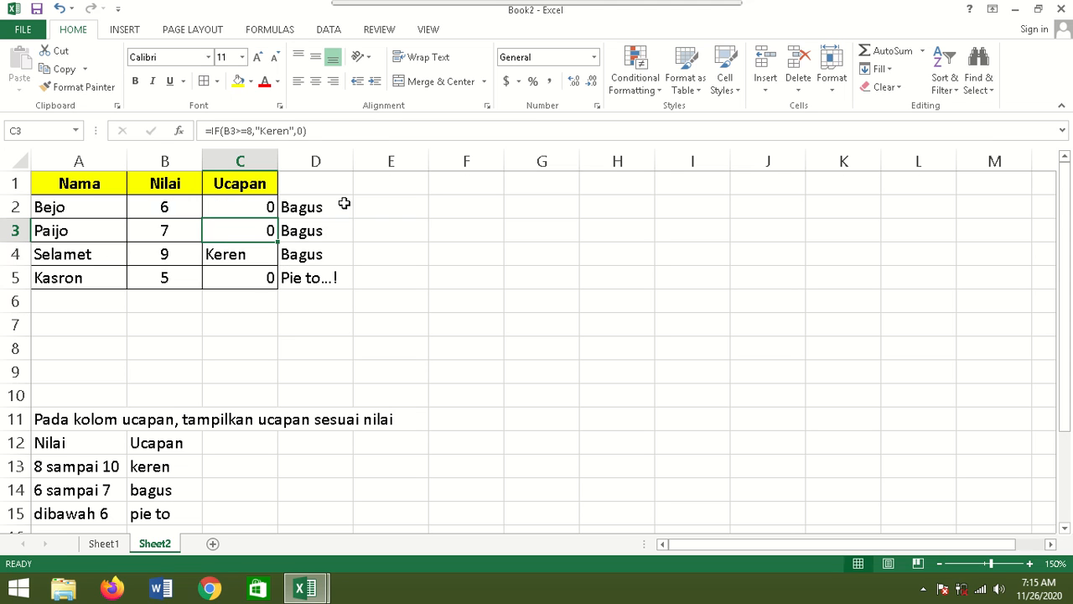
Copy the IF formula text from cell D2 without its equals sign, keeping the cell's formula intact.
double_click(325, 208)
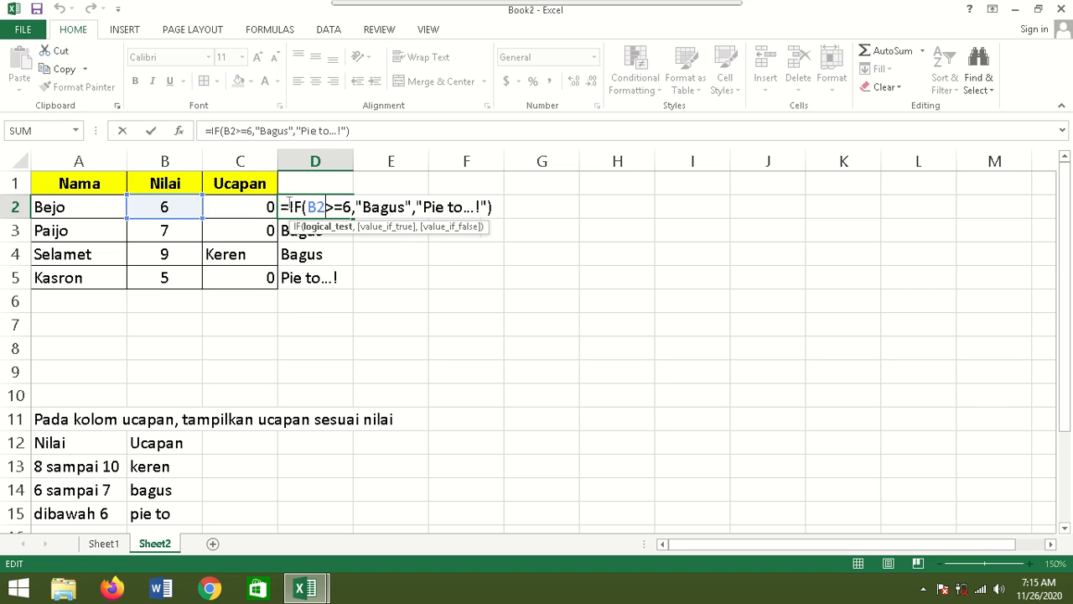
left_click_drag(289, 201, 491, 205)
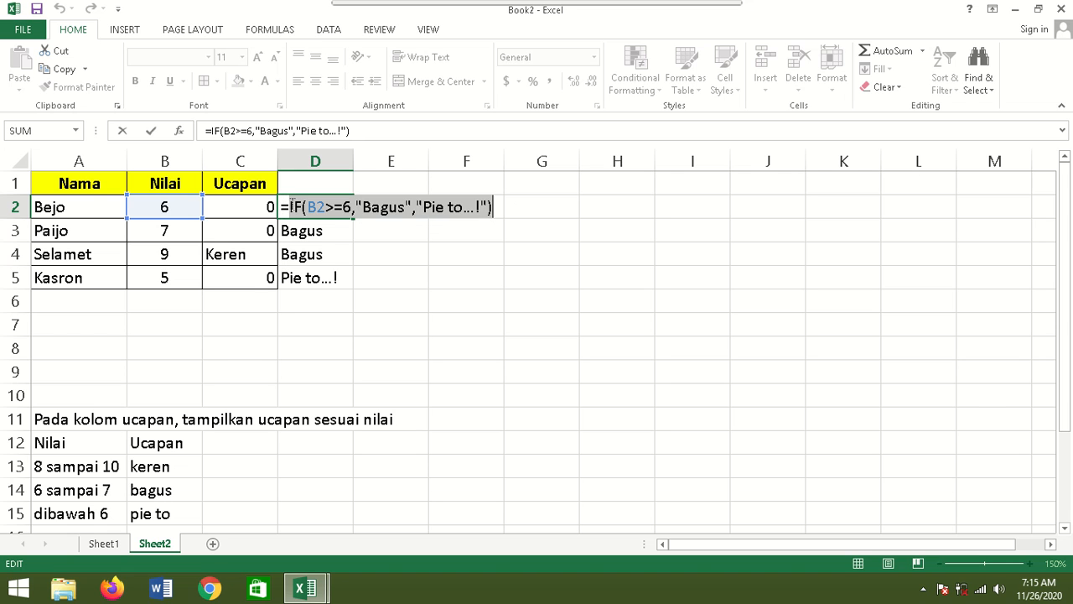
right_click(310, 207)
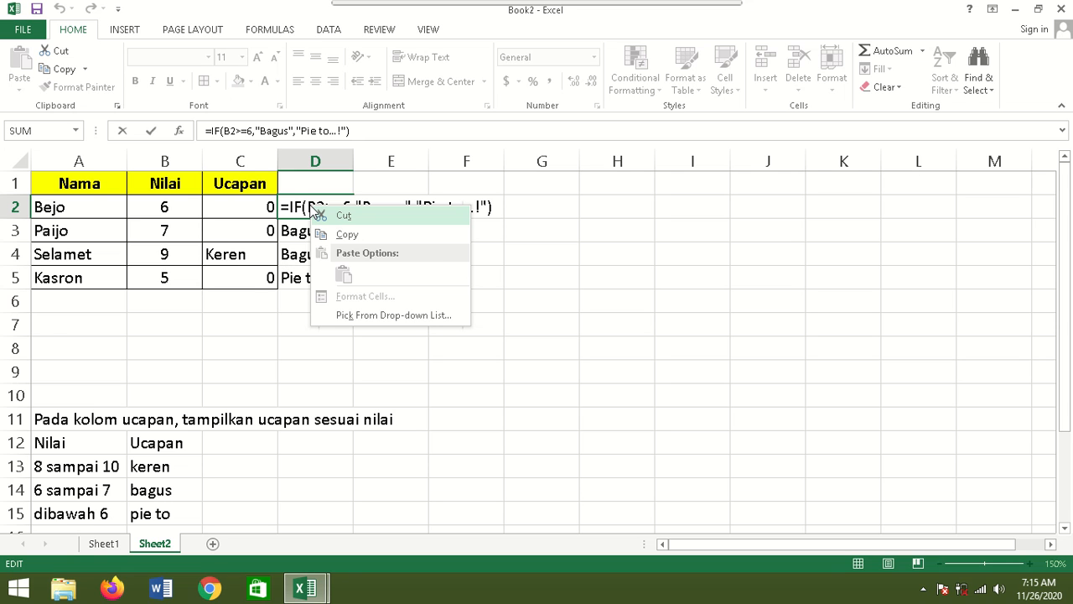
key("Escape")
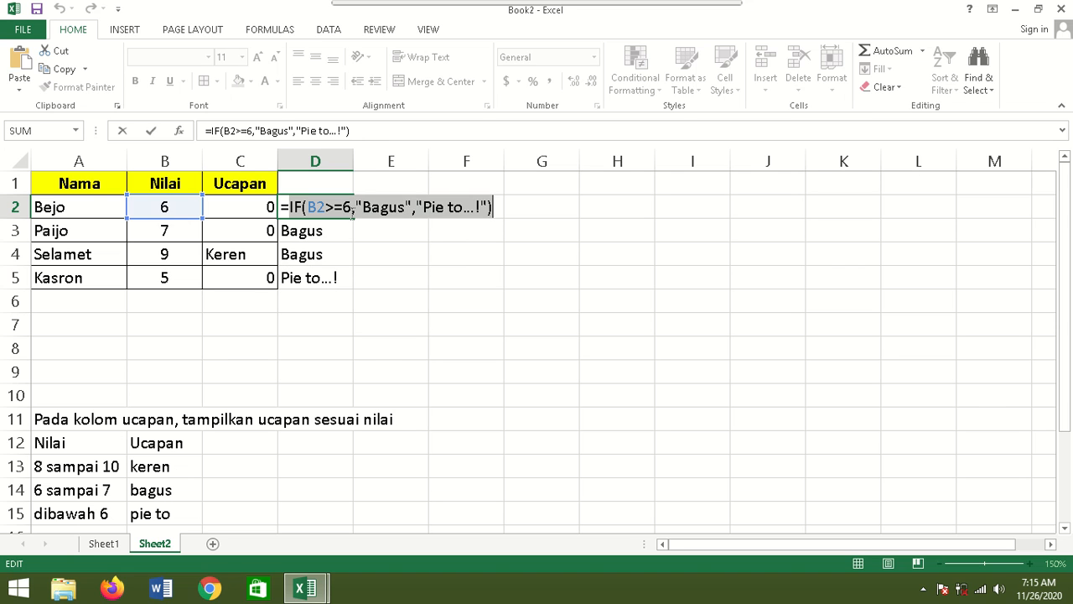
key("Return")
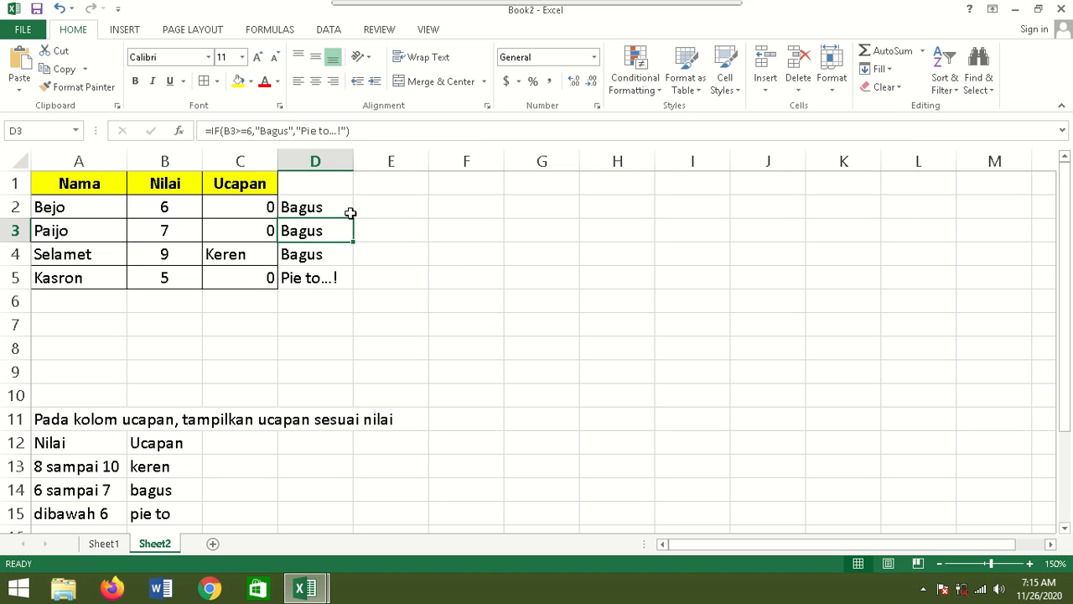
double_click(342, 210)
left_click_drag(289, 210, 495, 211)
right_click(472, 212)
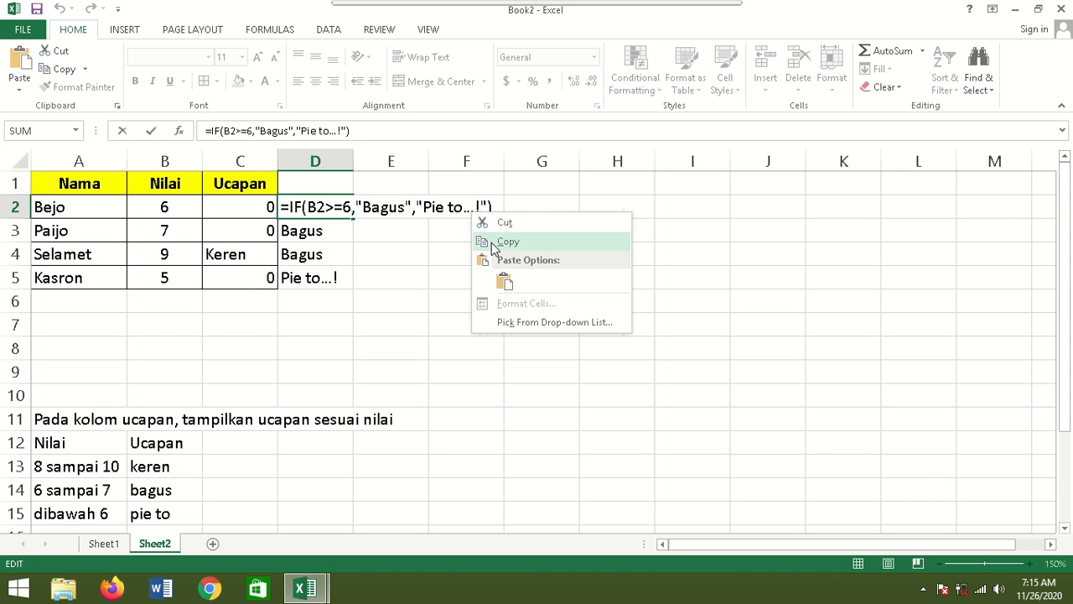
left_click(491, 242)
key("Return")
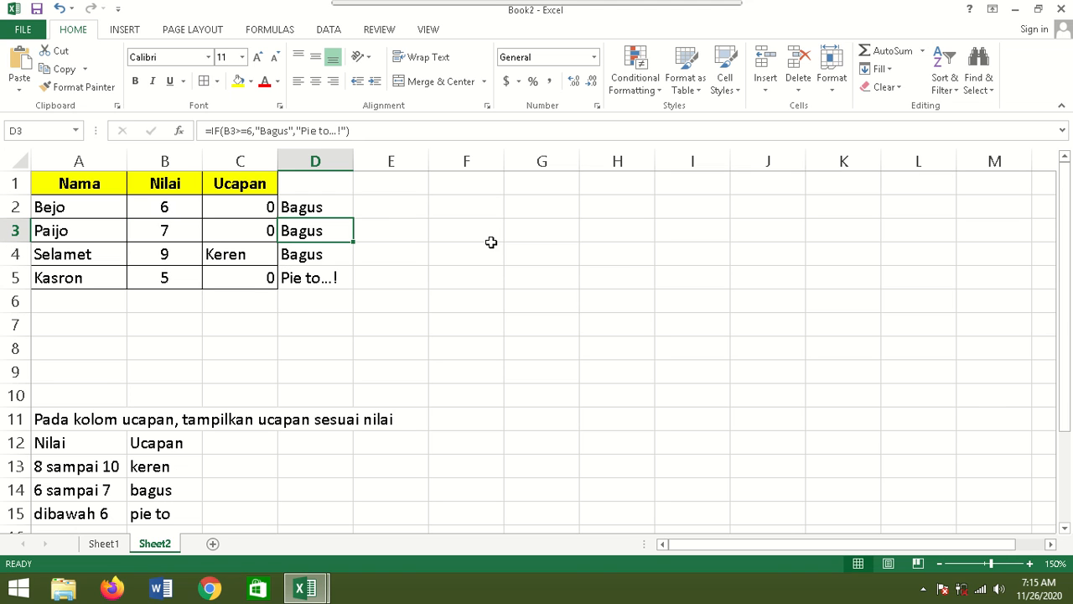
Replace the 0 in the C2 formula with the copied text, giving =IF(B2>=8,"Keren",IF(B2>=6,"Bagus","Pie to...!")).
left_click(248, 207)
double_click(249, 206)
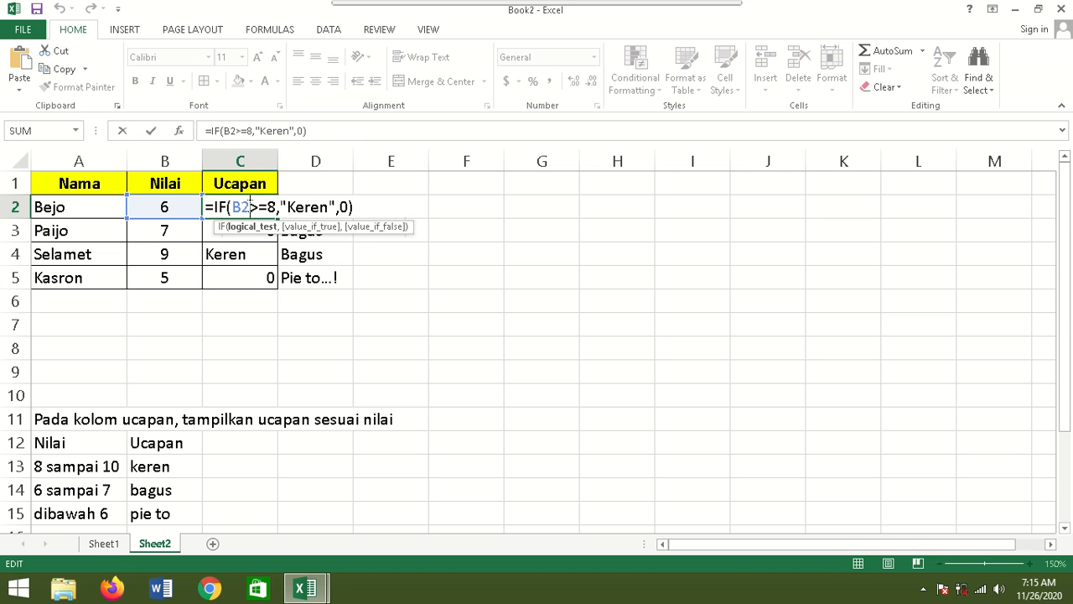
left_click(349, 206)
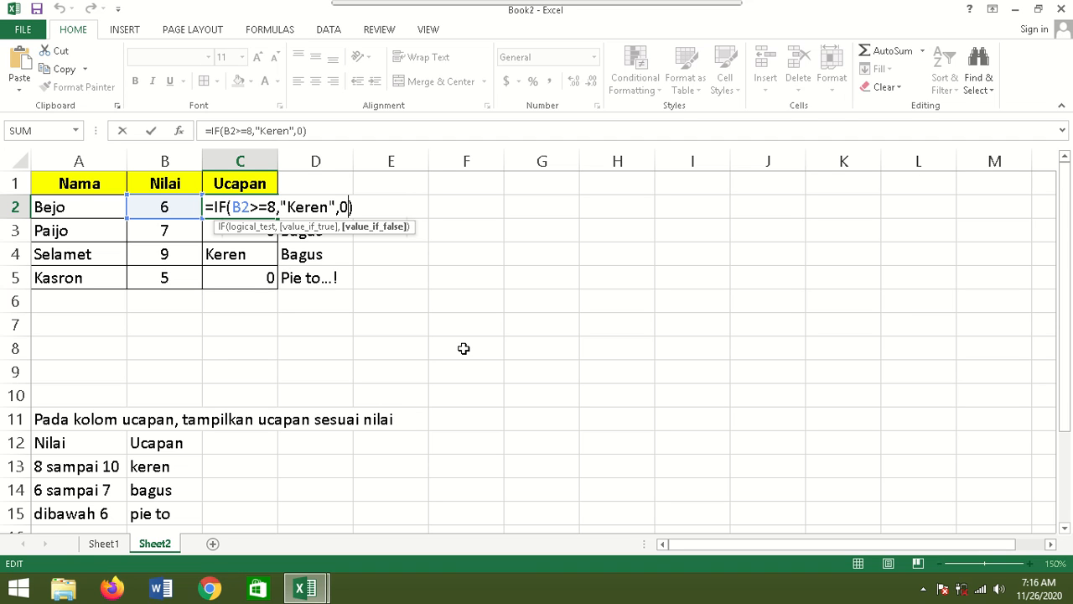
key("BackSpace")
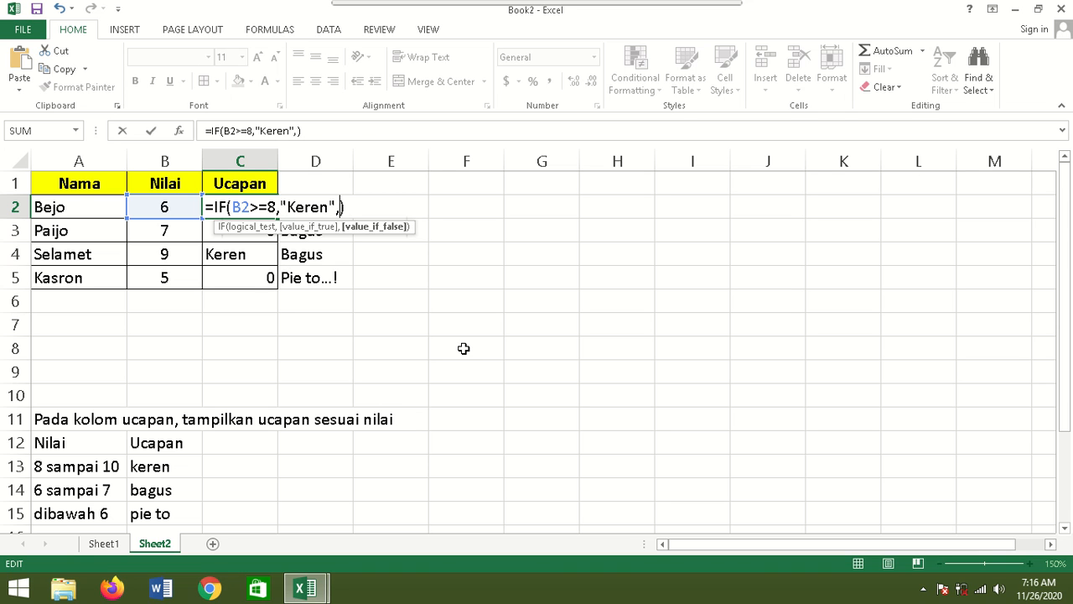
type("IF(B2>=6,\"Bagus\",\"Pie to...!\")")
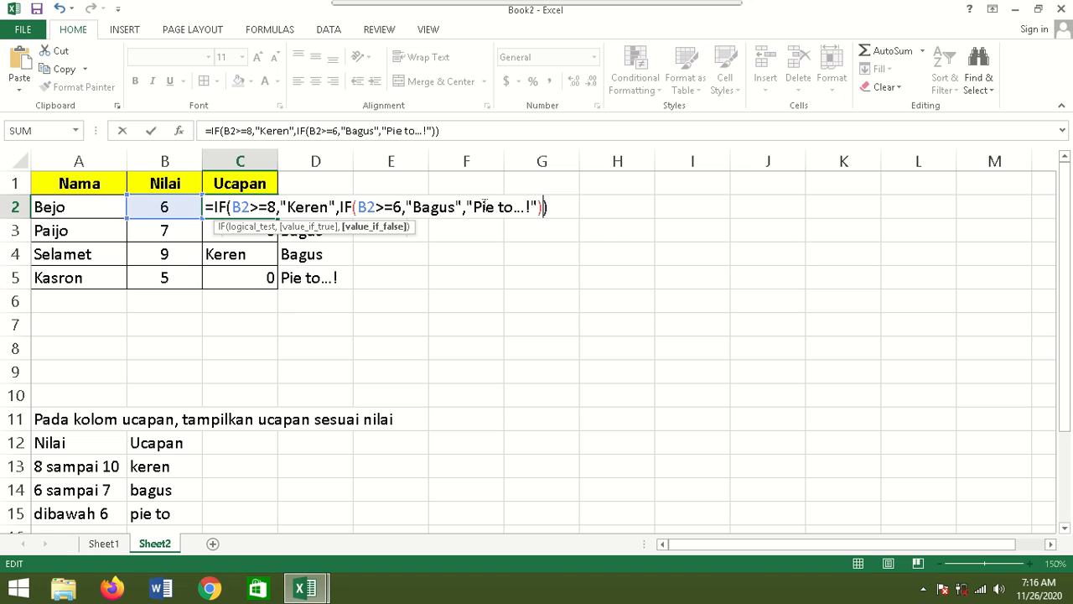
key("Return")
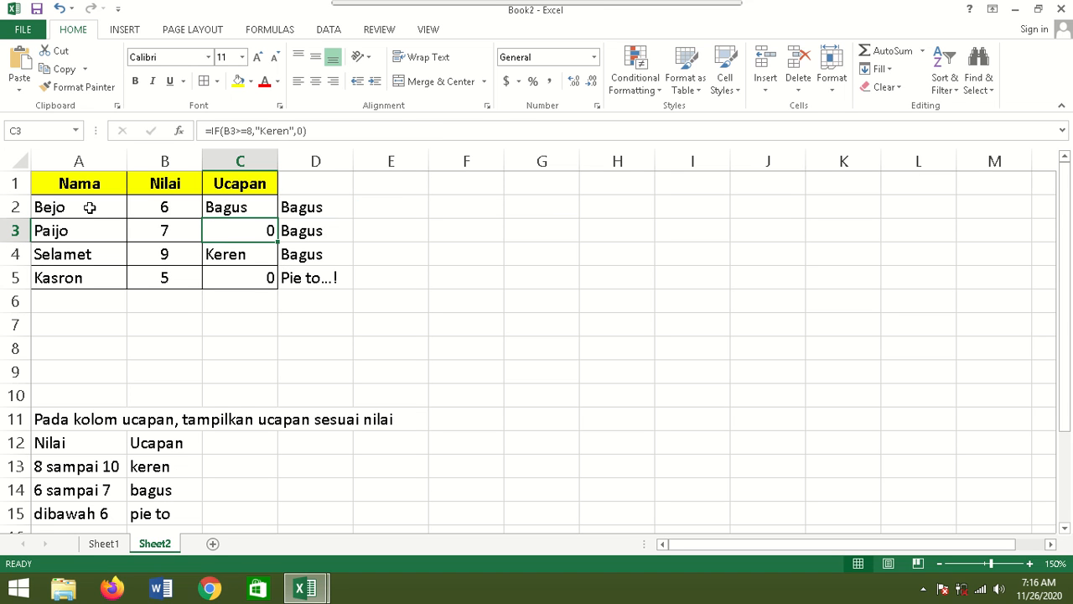
Fill the nested IF formula from C2 down through C5 and check the greetings in C3 and C5.
left_click(239, 203)
left_click_drag(277, 218, 276, 286)
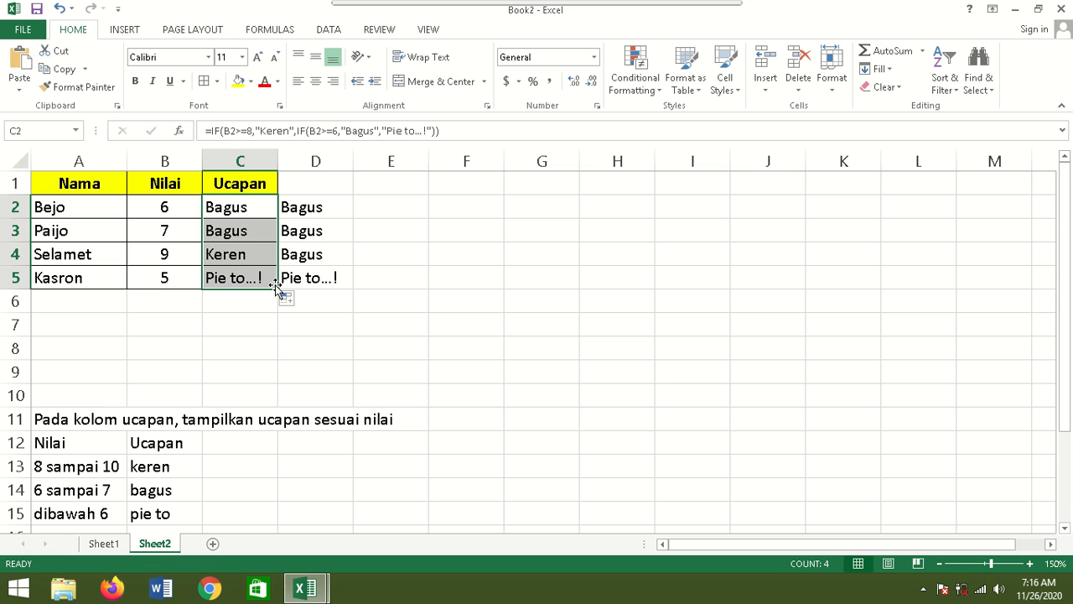
left_click(258, 234)
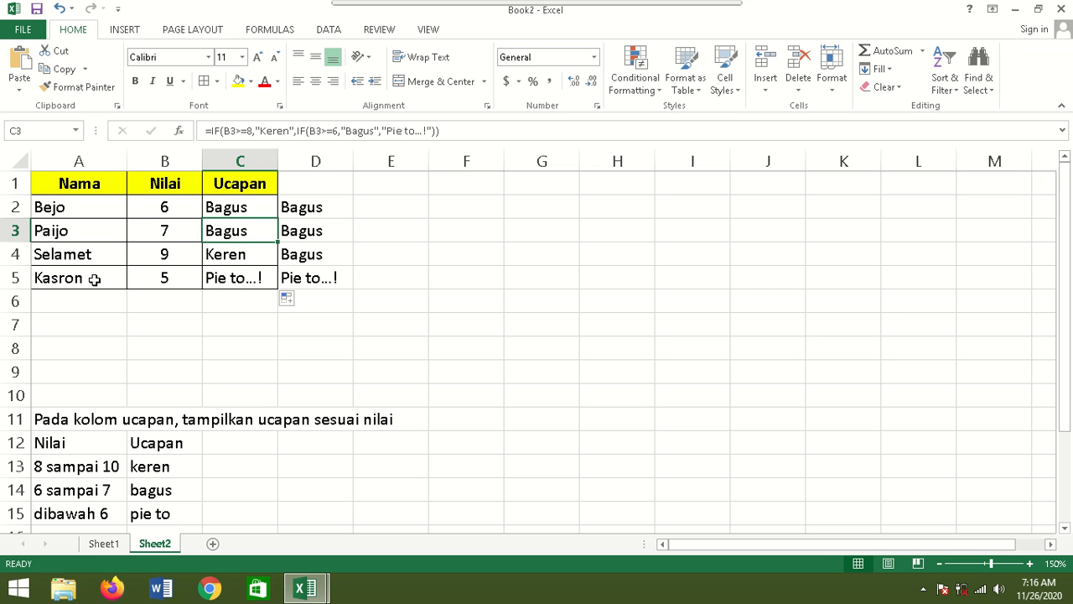
left_click(238, 283)
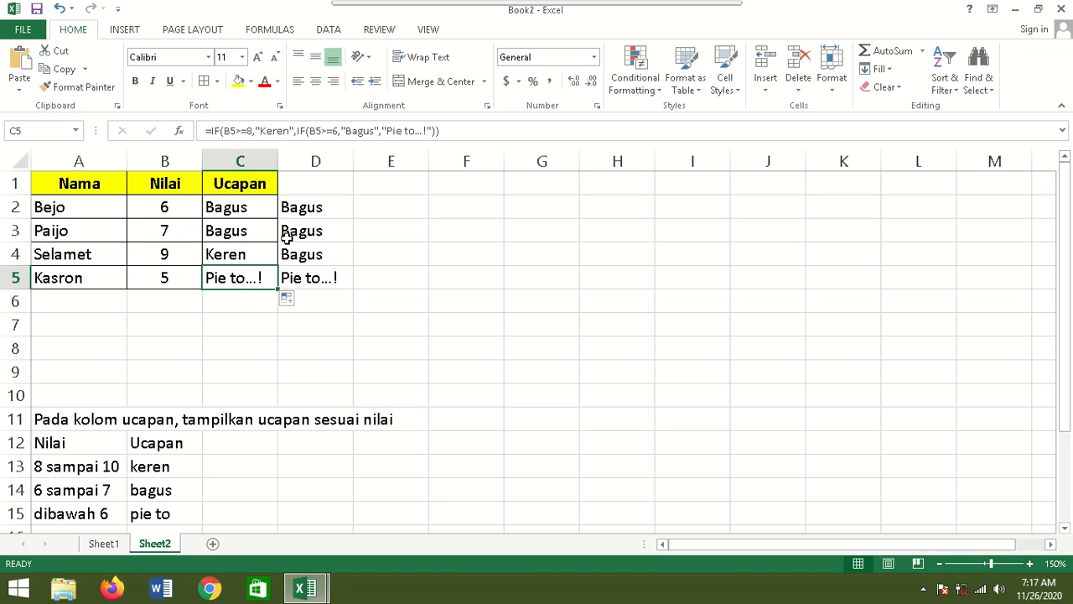
Clear the helper formulas from cells D2:D5.
left_click_drag(311, 206, 312, 288)
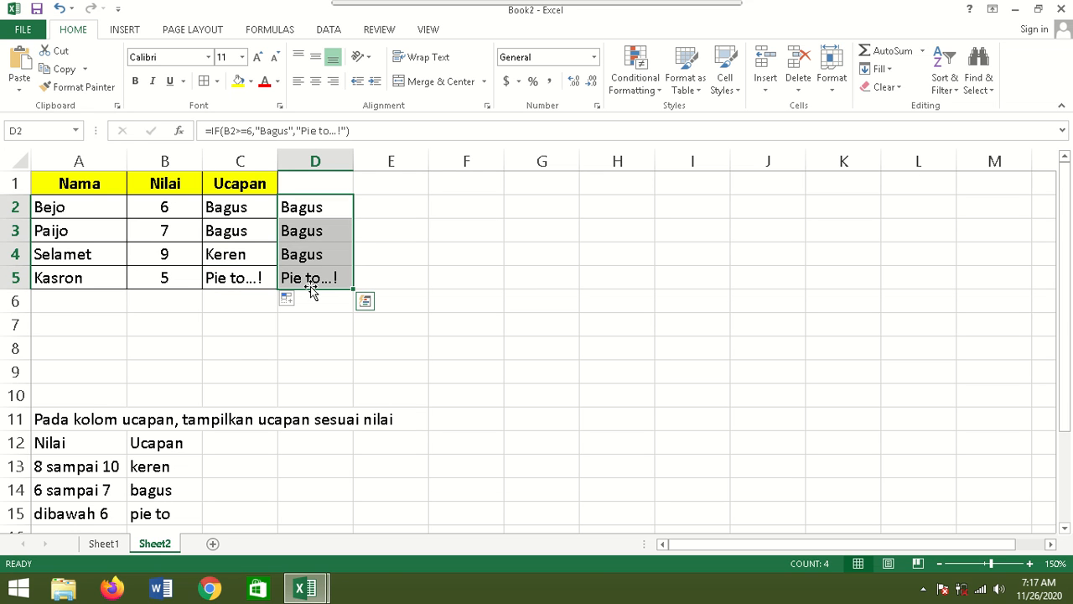
key("Delete")
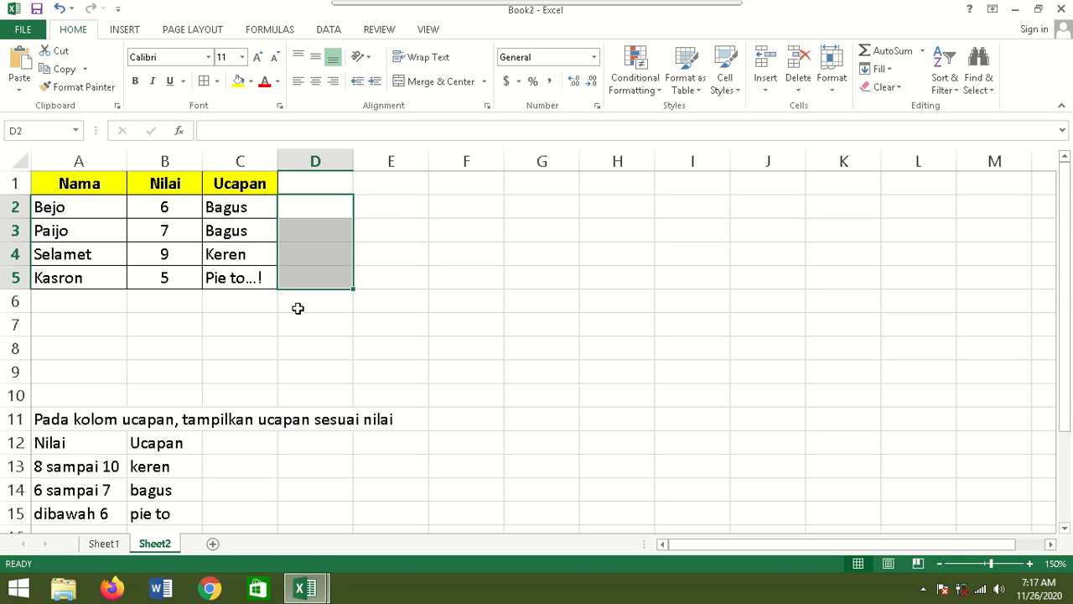
left_click(297, 308)
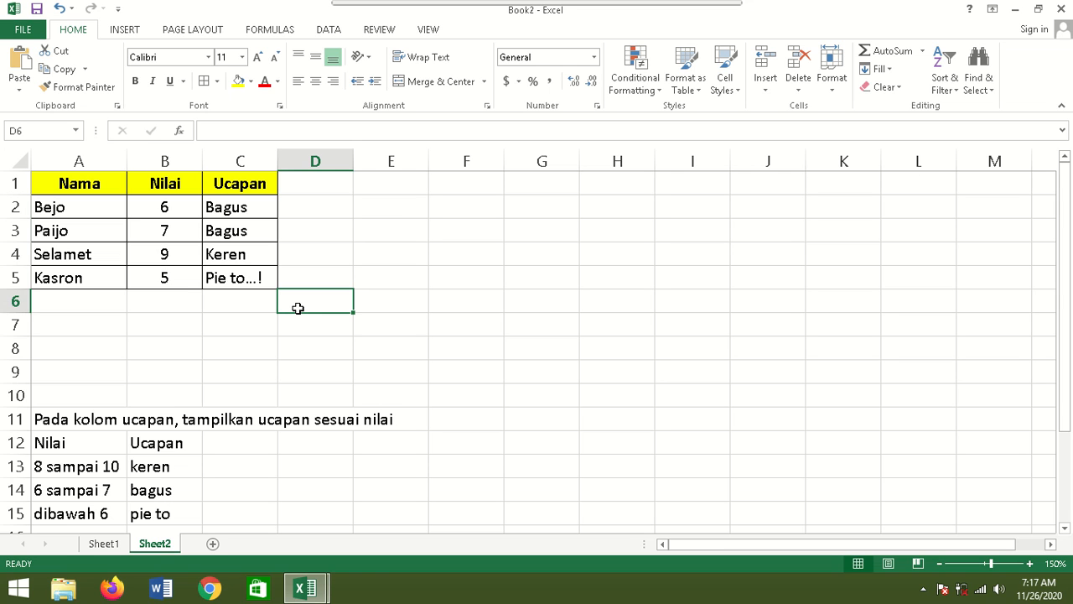